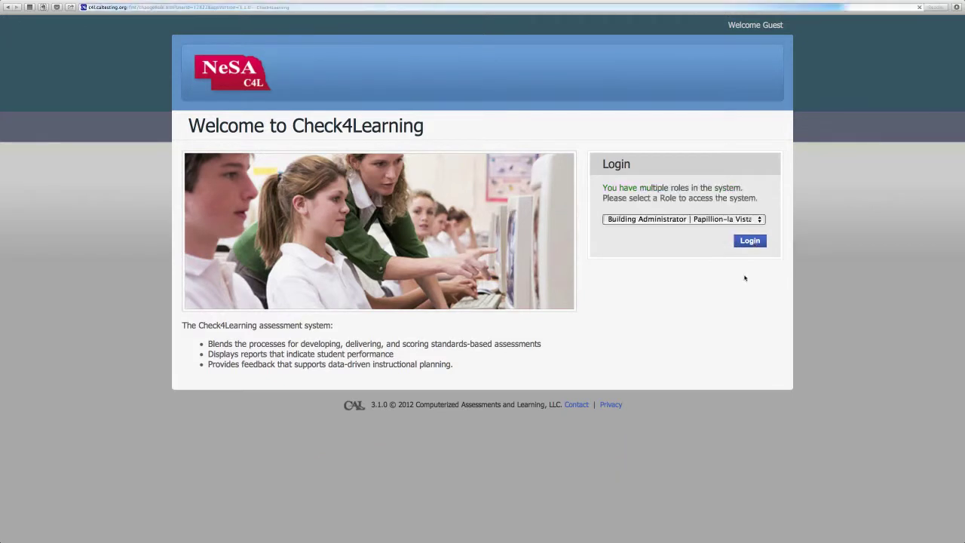
Log in with the Building Administrator role for G Stanley Hall Elementary Sch
{"action": "left_click", "coordinate": [756, 219]}
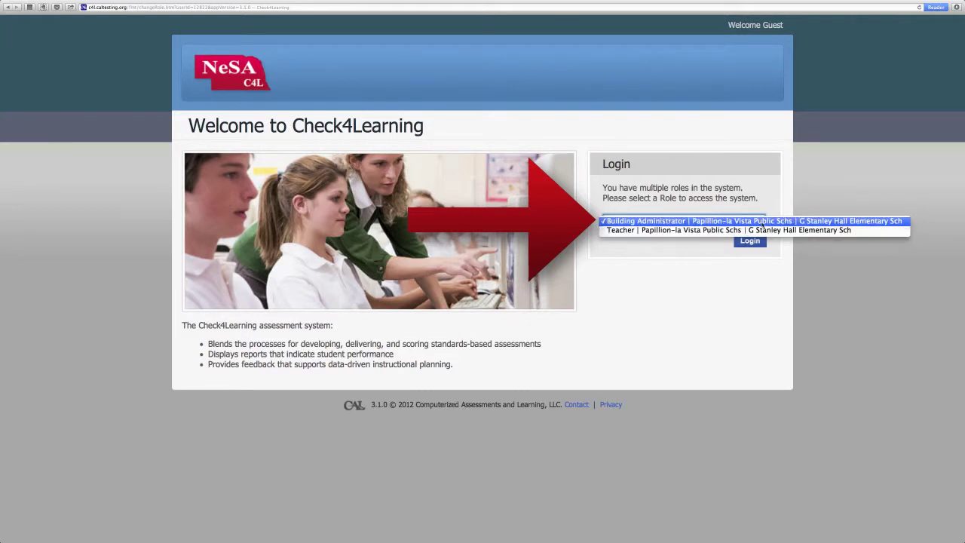
{"action": "left_click", "coordinate": [762, 223]}
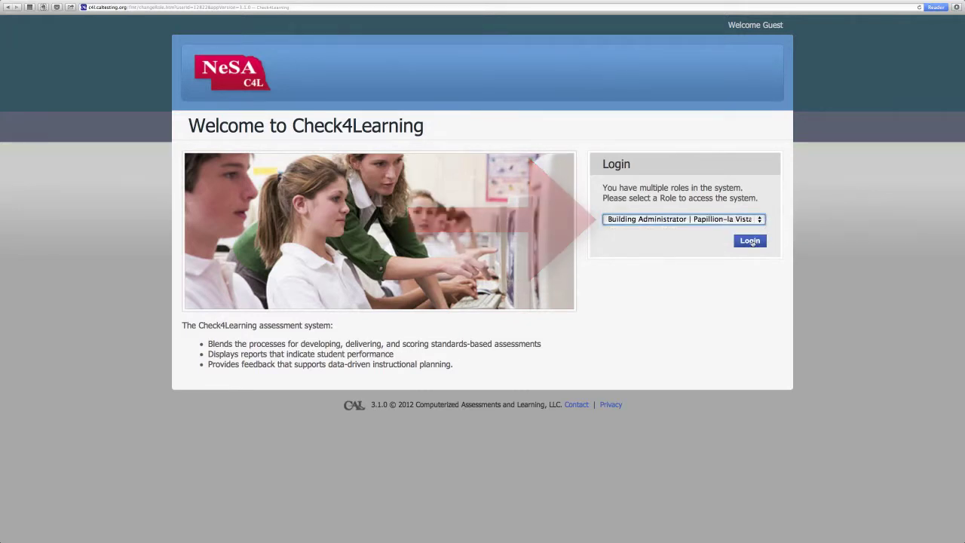
{"action": "left_click", "coordinate": [750, 241]}
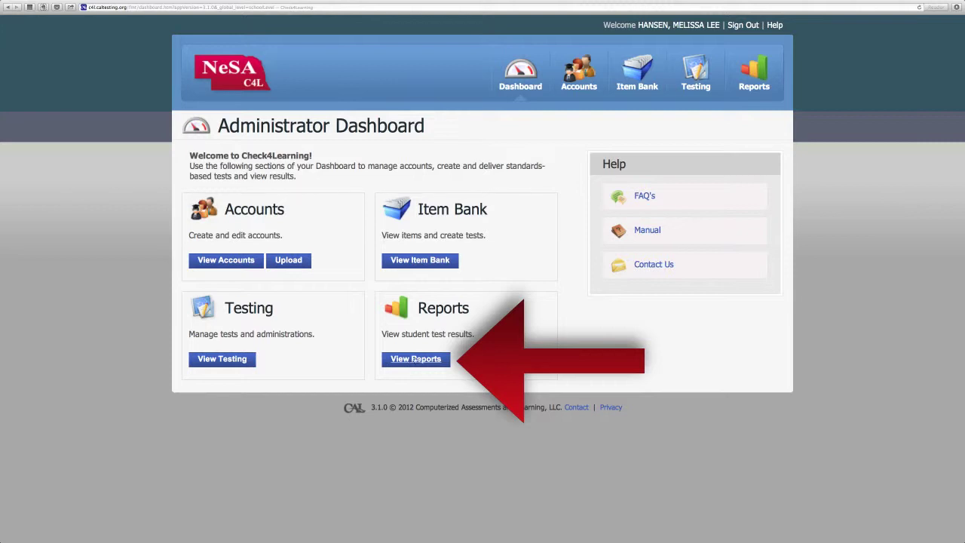
Open the building report for the Math Gr4 administration and review its class score graph and table
{"action": "left_click", "coordinate": [759, 76]}
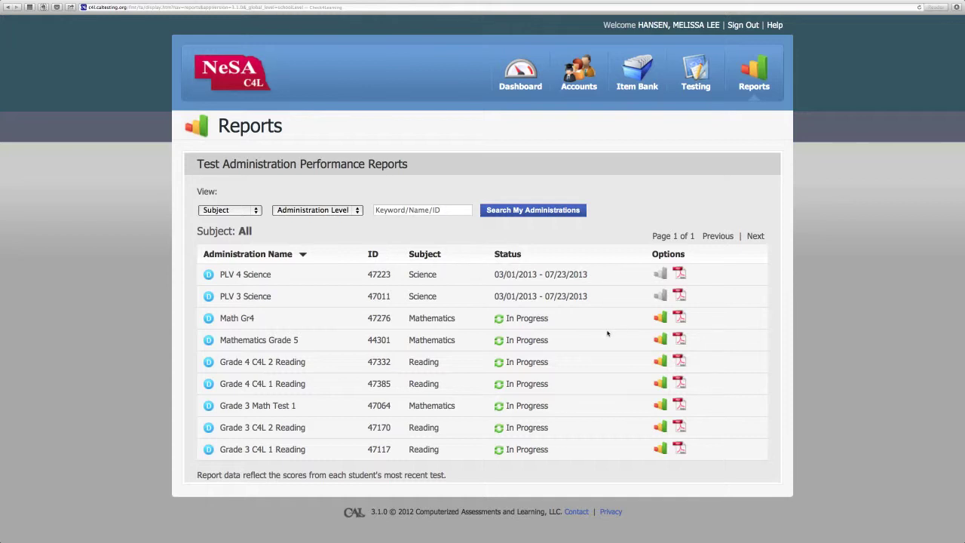
{"action": "left_click", "coordinate": [661, 319]}
{"action": "scroll", "coordinate": [662, 321], "scroll_direction": "down", "scroll_amount": 3}
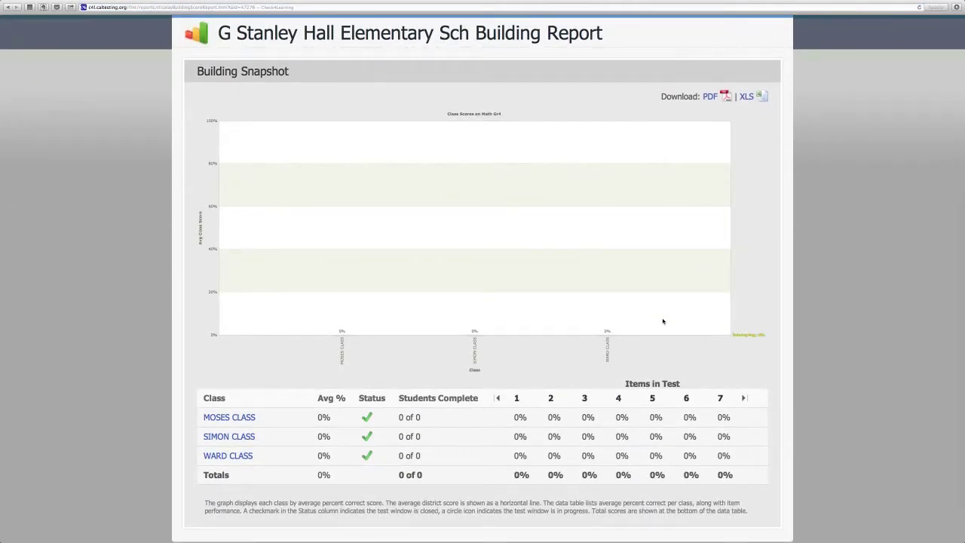
{"action": "scroll", "coordinate": [662, 321], "scroll_direction": "up", "scroll_amount": 3}
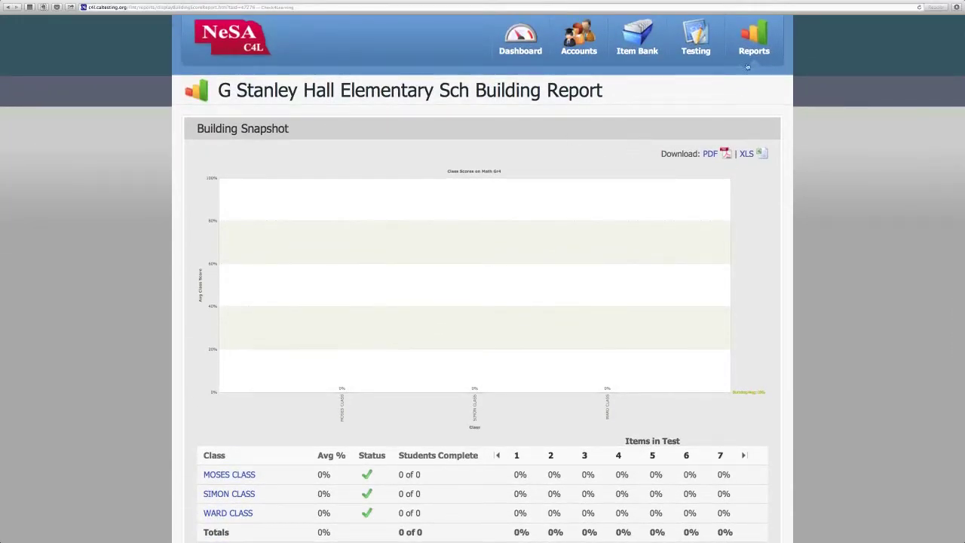
{"action": "scroll", "coordinate": [746, 73], "scroll_direction": "up", "scroll_amount": 2}
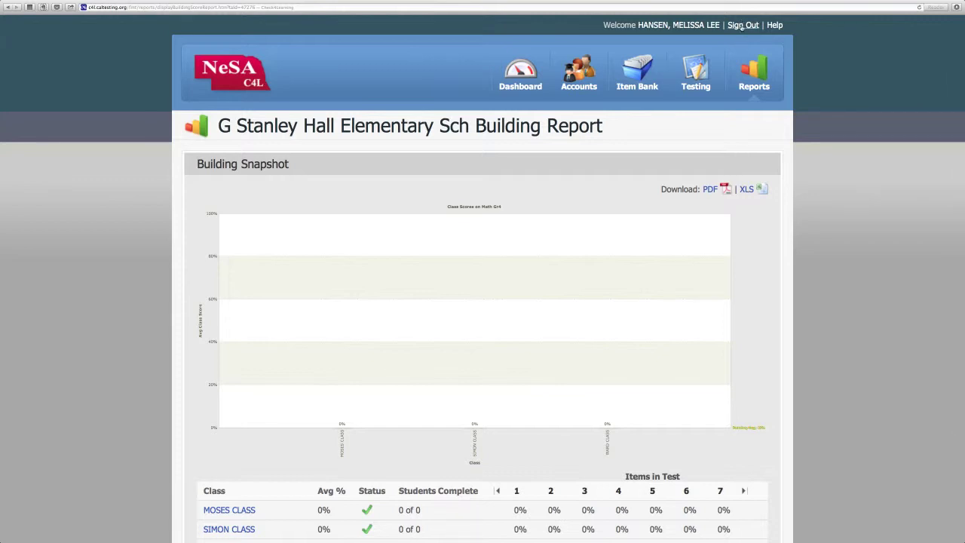
Sign out of the building account and open the Reading 7-015 class report from the other administrator account's reports
{"action": "left_click", "coordinate": [743, 25]}
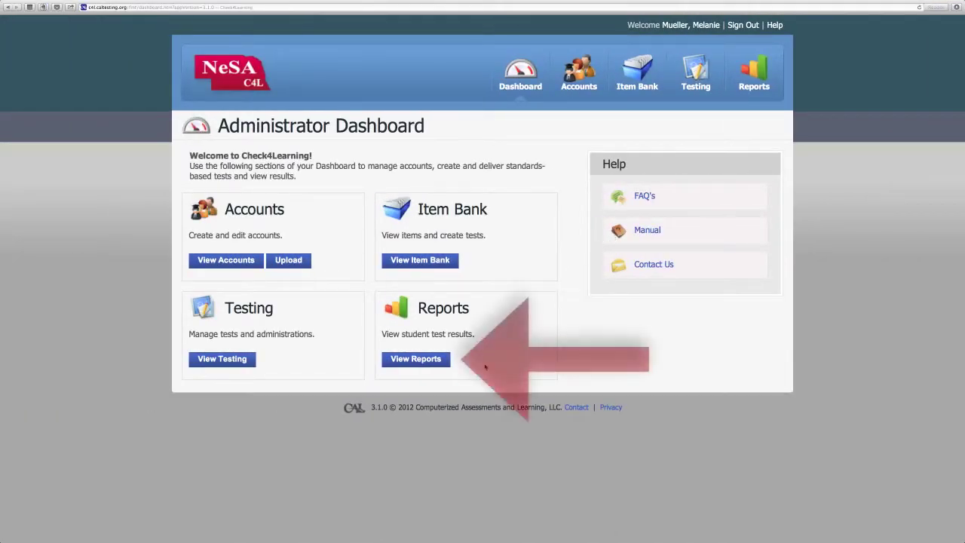
{"action": "left_click", "coordinate": [415, 359]}
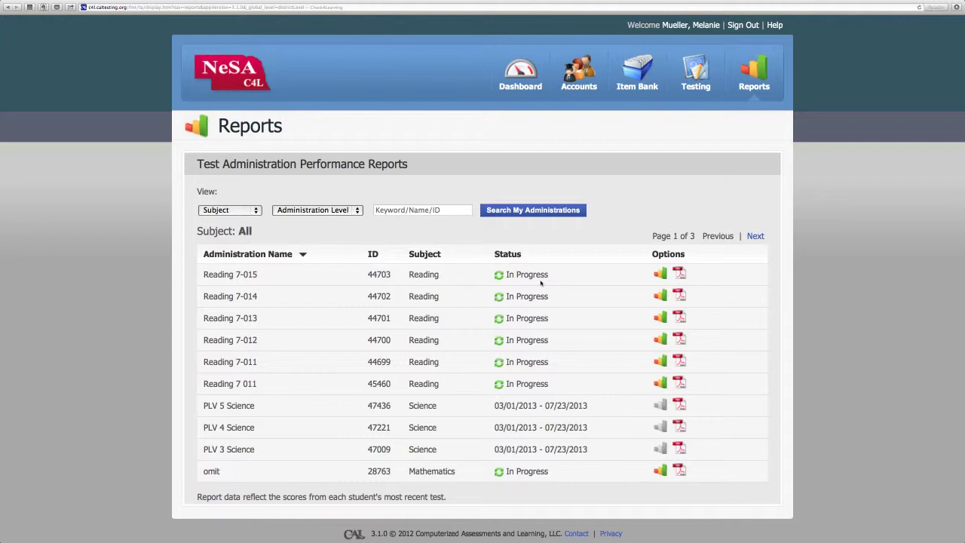
{"action": "left_click", "coordinate": [662, 275]}
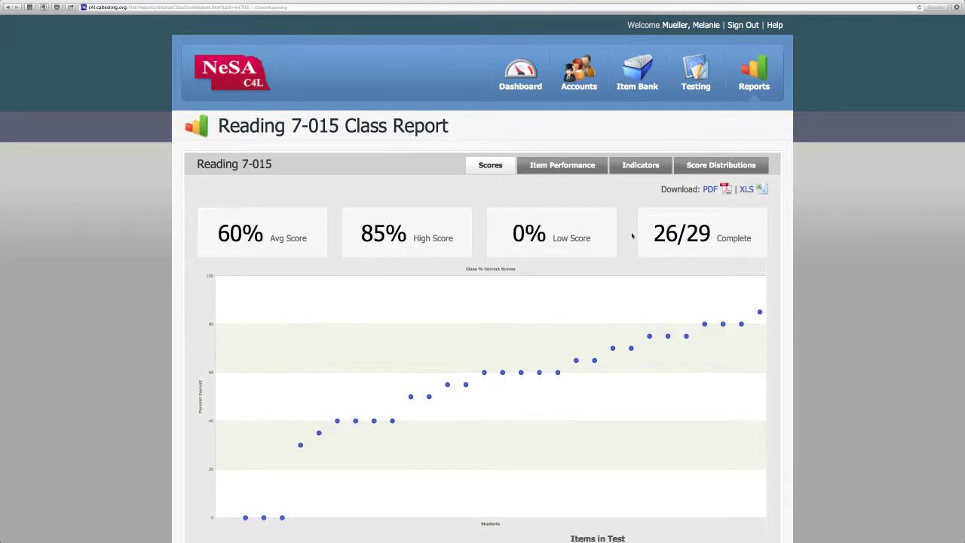
Examine the Reading 7-015 class score plot and the students' completion statuses in the table below it
{"action": "scroll", "coordinate": [631, 236], "scroll_direction": "down", "scroll_amount": 4}
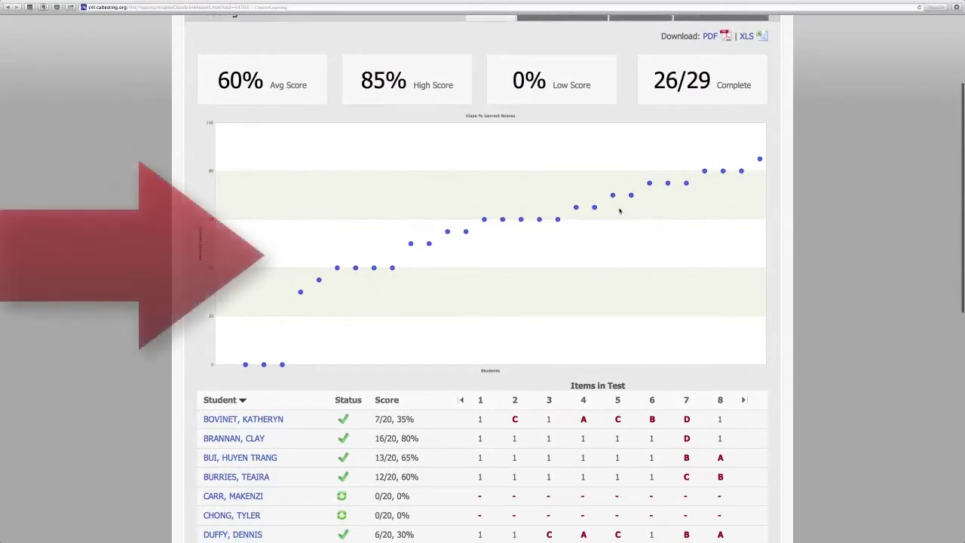
{"action": "mouse_move", "coordinate": [595, 209]}
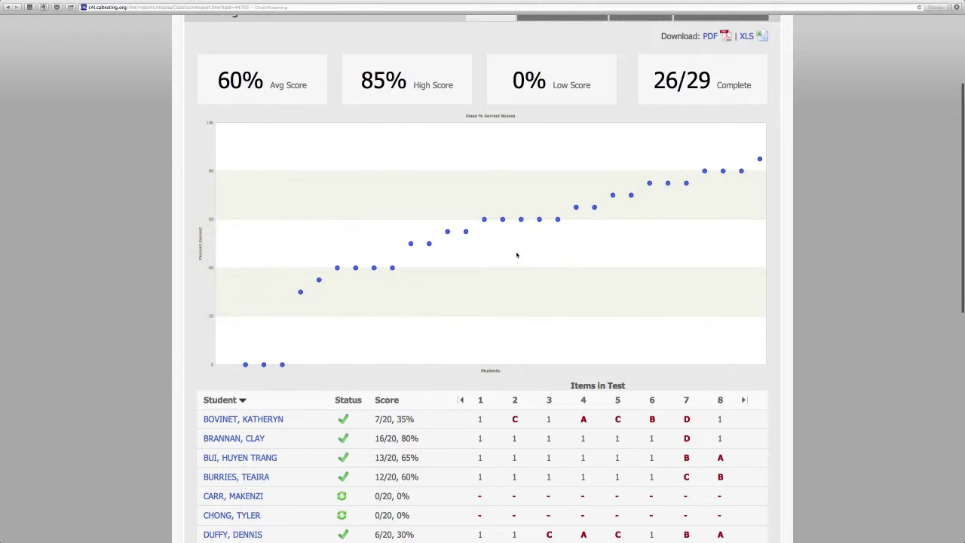
{"action": "scroll", "coordinate": [585, 246], "scroll_direction": "down", "scroll_amount": 5}
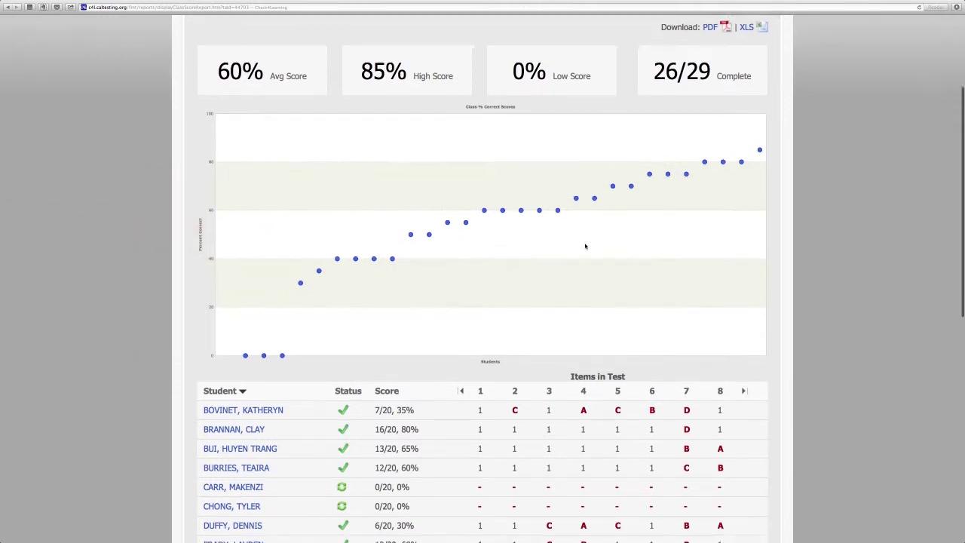
{"action": "scroll", "coordinate": [584, 242], "scroll_direction": "down", "scroll_amount": 3}
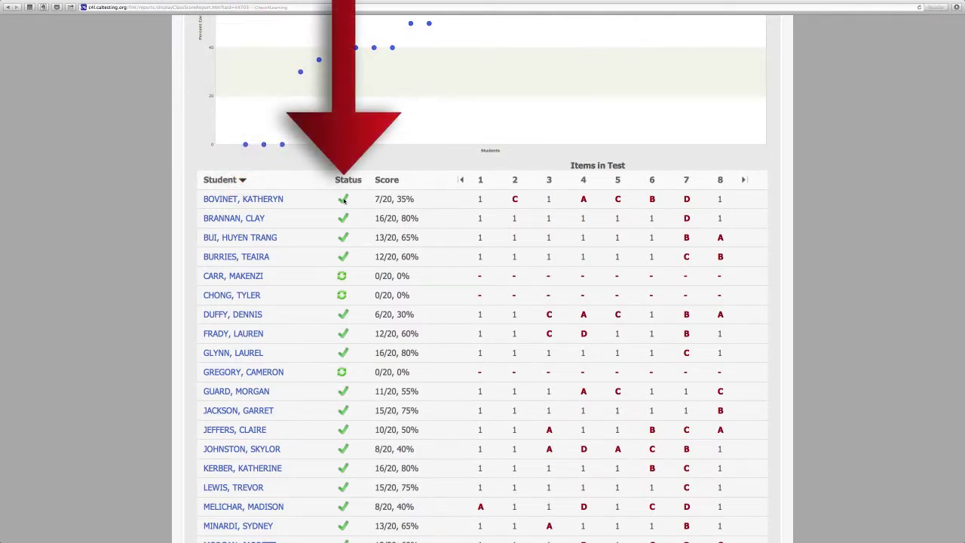
{"action": "mouse_move", "coordinate": [346, 197]}
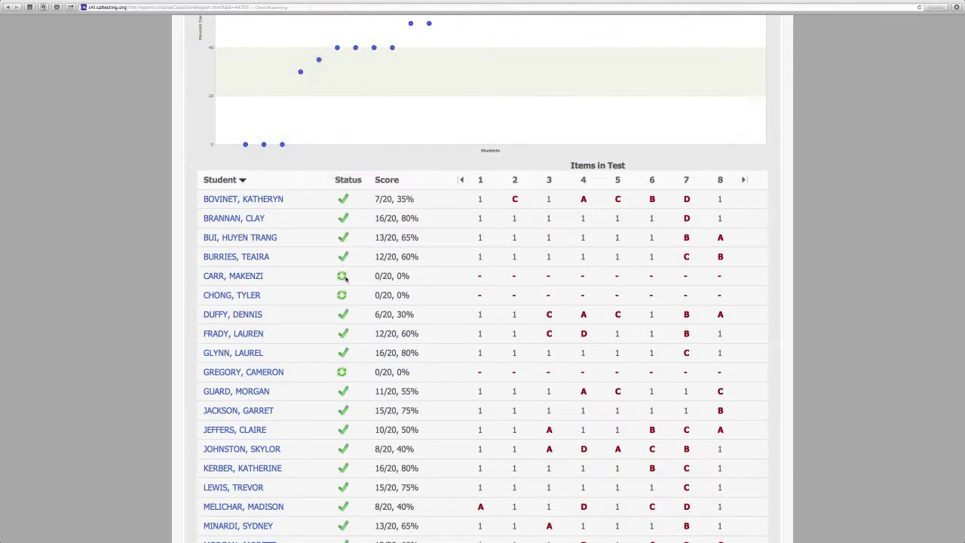
{"action": "mouse_move", "coordinate": [339, 281]}
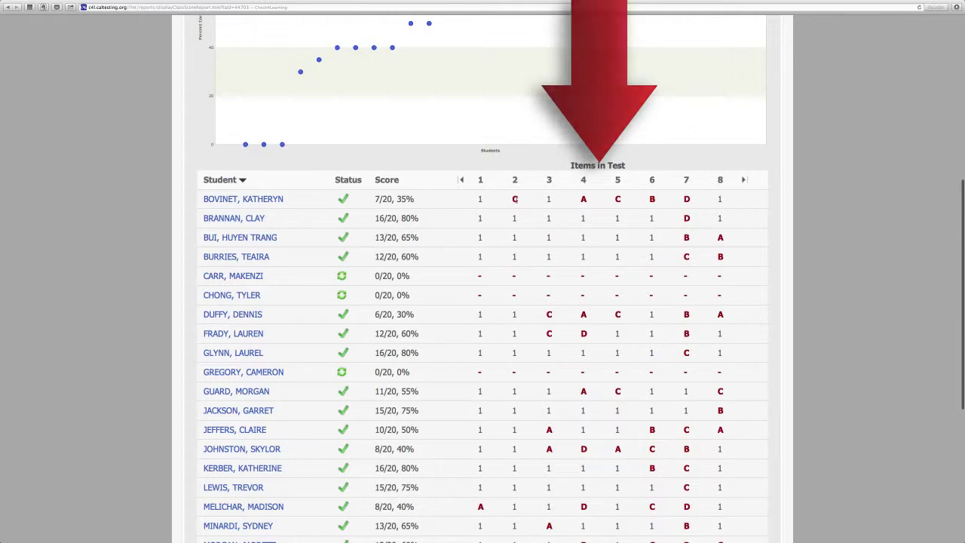
Page through the student table's test items up to items 17–20 and return to items 1–8
{"action": "left_click", "coordinate": [743, 180]}
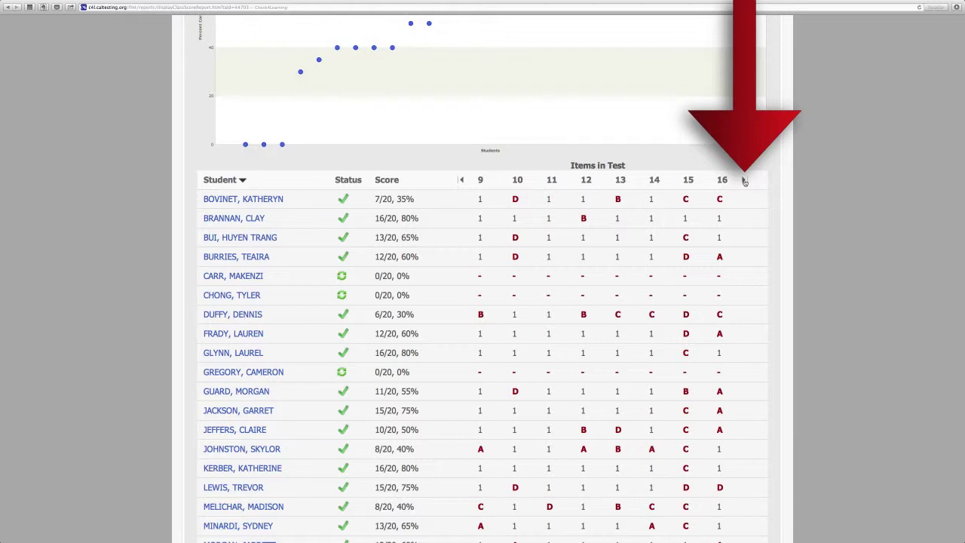
{"action": "left_click", "coordinate": [743, 180]}
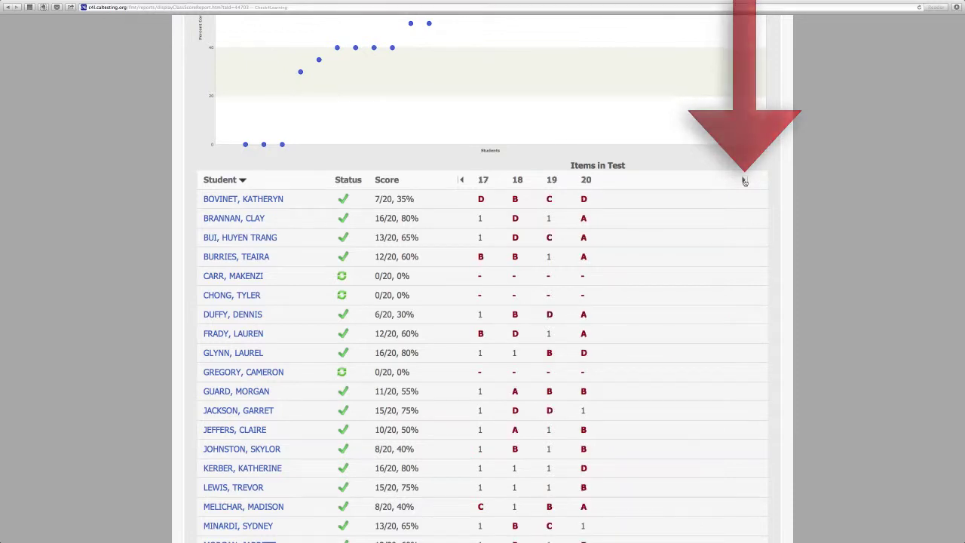
{"action": "left_click", "coordinate": [461, 181]}
{"action": "left_click", "coordinate": [460, 181]}
Examine the Totals row of the student table for the class average score and the percent correct per item
{"action": "scroll", "coordinate": [462, 233], "scroll_direction": "down", "scroll_amount": 4}
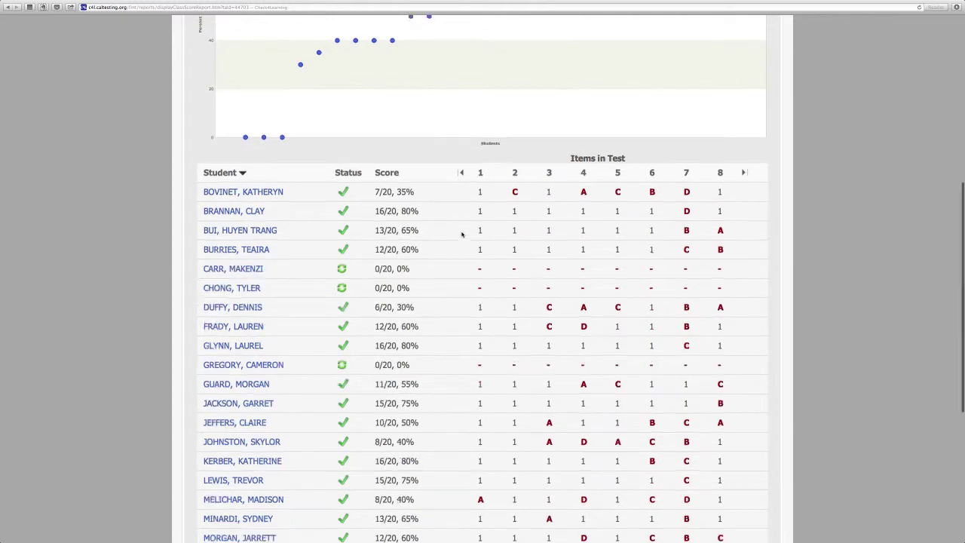
{"action": "scroll", "coordinate": [462, 233], "scroll_direction": "down", "scroll_amount": 4}
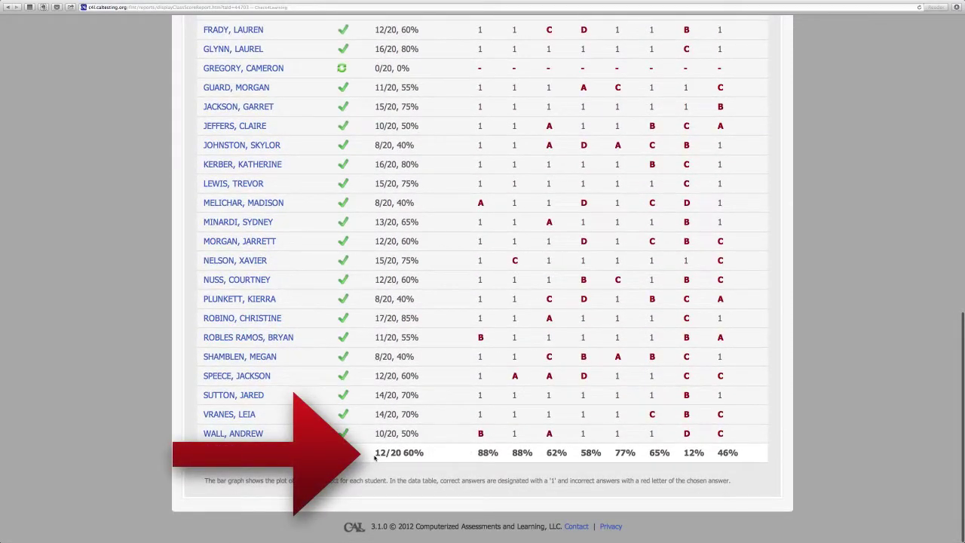
{"action": "left_click_drag", "start_coordinate": [374, 455], "coordinate": [424, 453]}
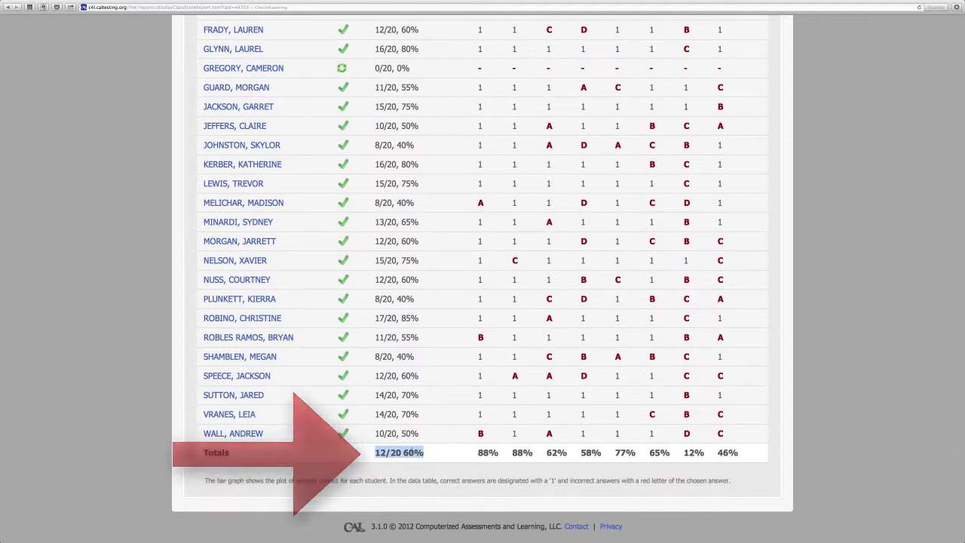
{"action": "left_click", "coordinate": [434, 454]}
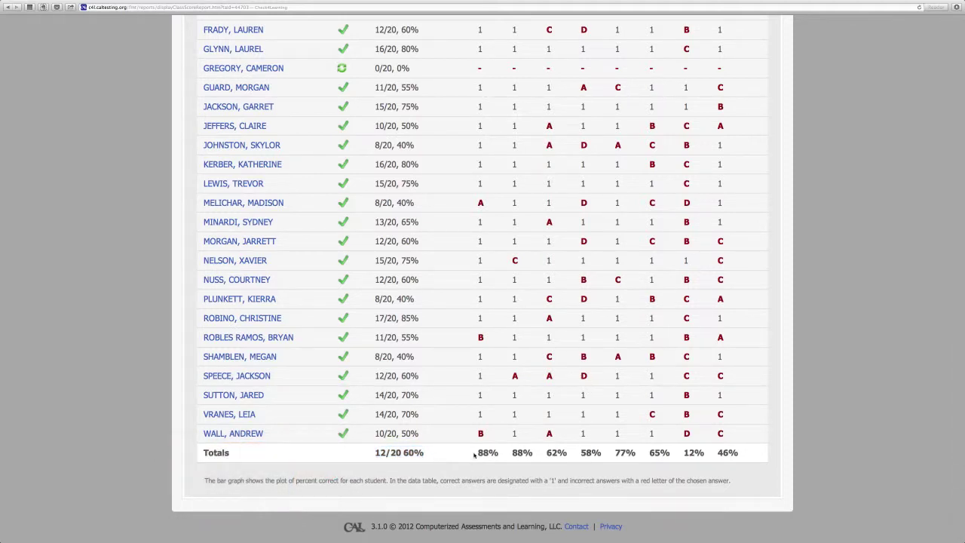
{"action": "left_click_drag", "start_coordinate": [478, 453], "coordinate": [498, 453]}
{"action": "scroll", "coordinate": [482, 450], "scroll_direction": "up", "scroll_amount": 5}
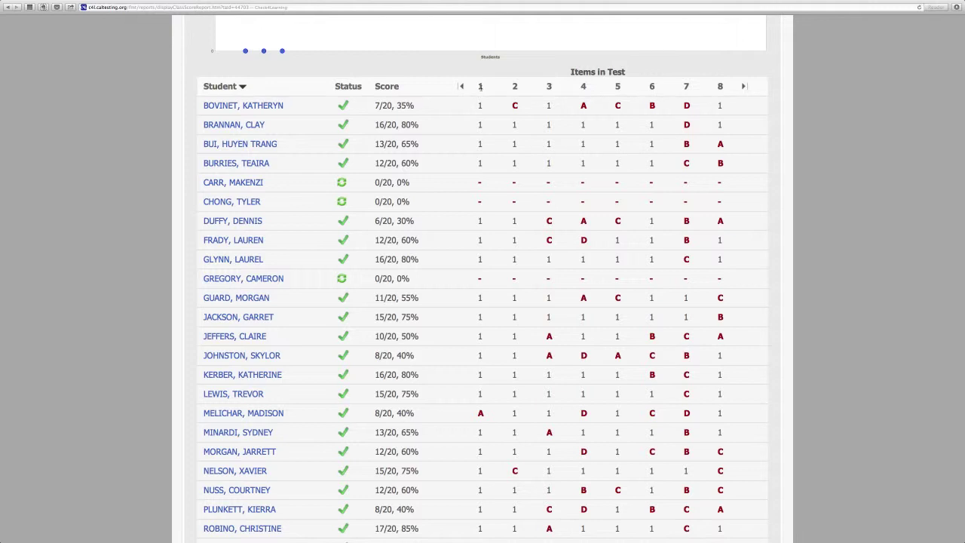
{"action": "scroll", "coordinate": [486, 95], "scroll_direction": "down", "scroll_amount": 5}
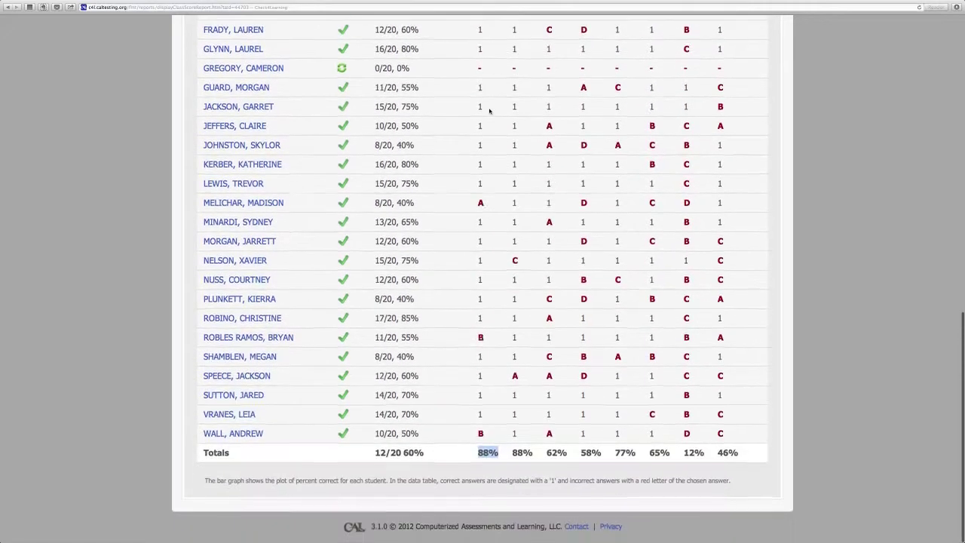
{"action": "left_click_drag", "start_coordinate": [513, 453], "coordinate": [567, 454]}
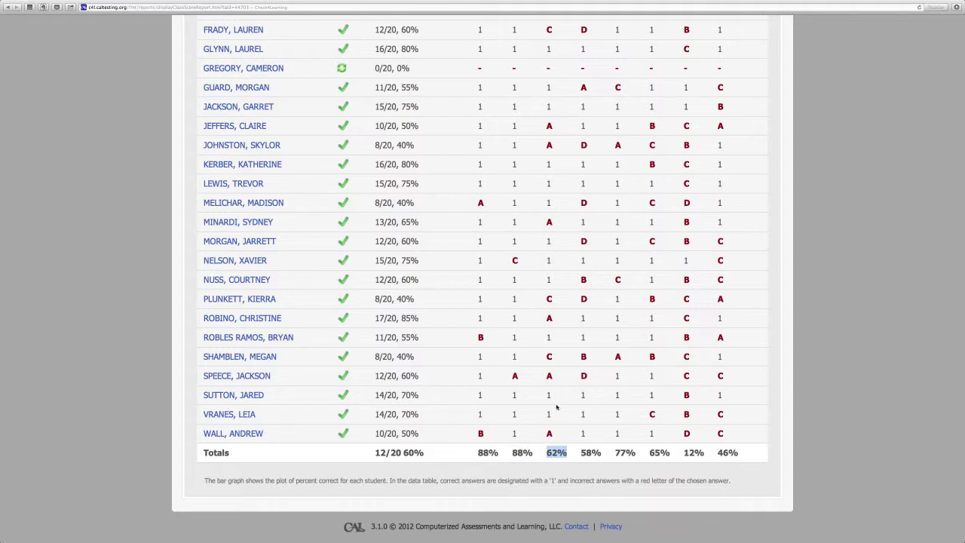
Open the PDF version of the class scores report and review its score plot, student overview and item response pages
{"action": "scroll", "coordinate": [555, 396], "scroll_direction": "up", "scroll_amount": 9}
{"action": "scroll", "coordinate": [555, 396], "scroll_direction": "up", "scroll_amount": 5}
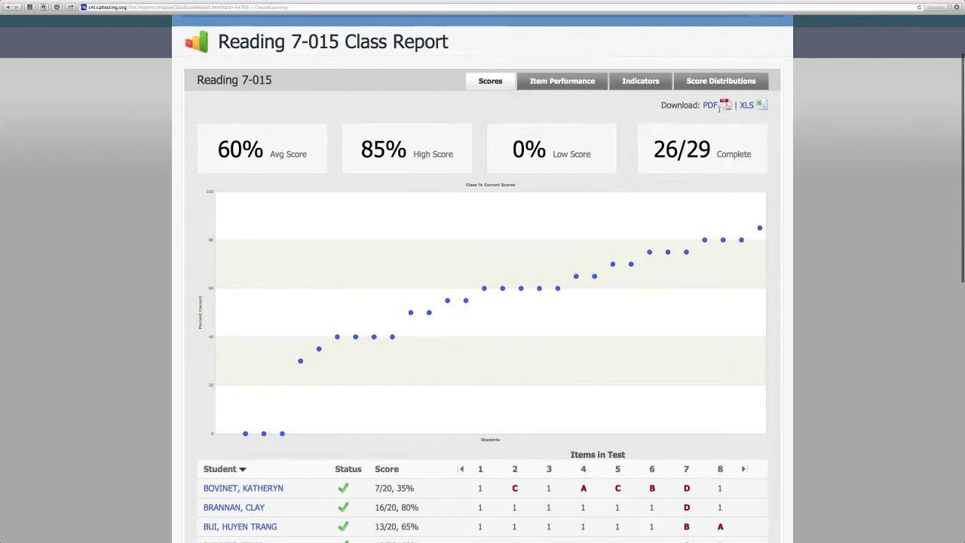
{"action": "left_click", "coordinate": [709, 106]}
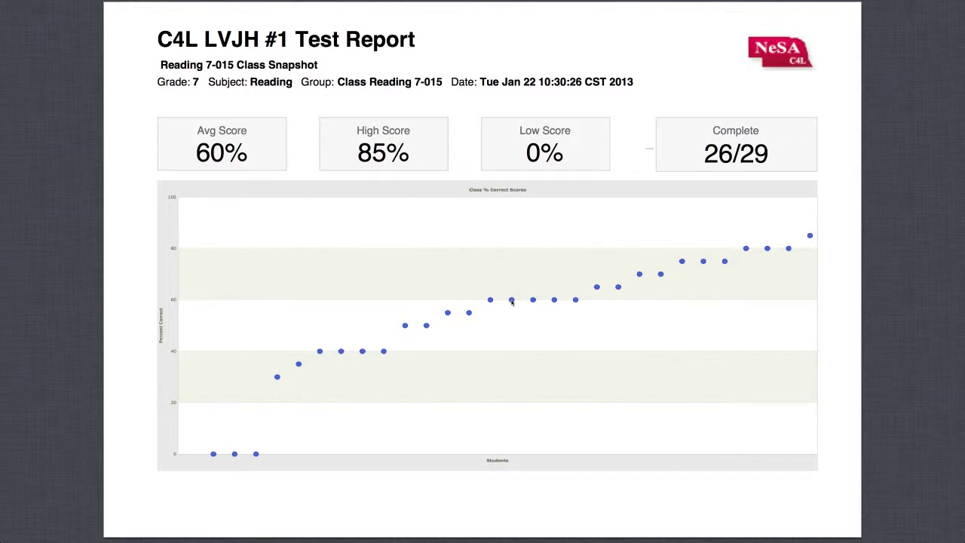
{"action": "scroll", "coordinate": [530, 300], "scroll_direction": "down", "scroll_amount": 10}
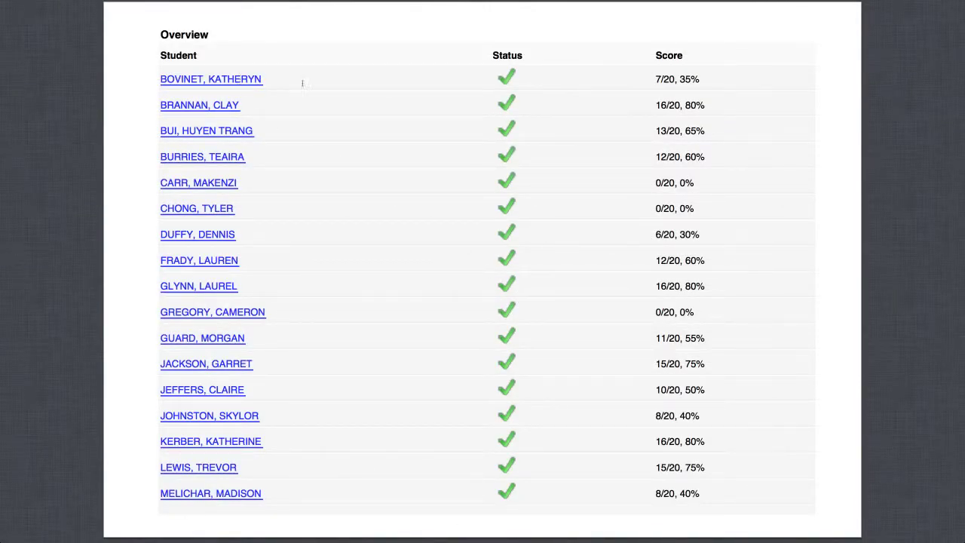
{"action": "scroll", "coordinate": [607, 222], "scroll_direction": "down", "scroll_amount": 8}
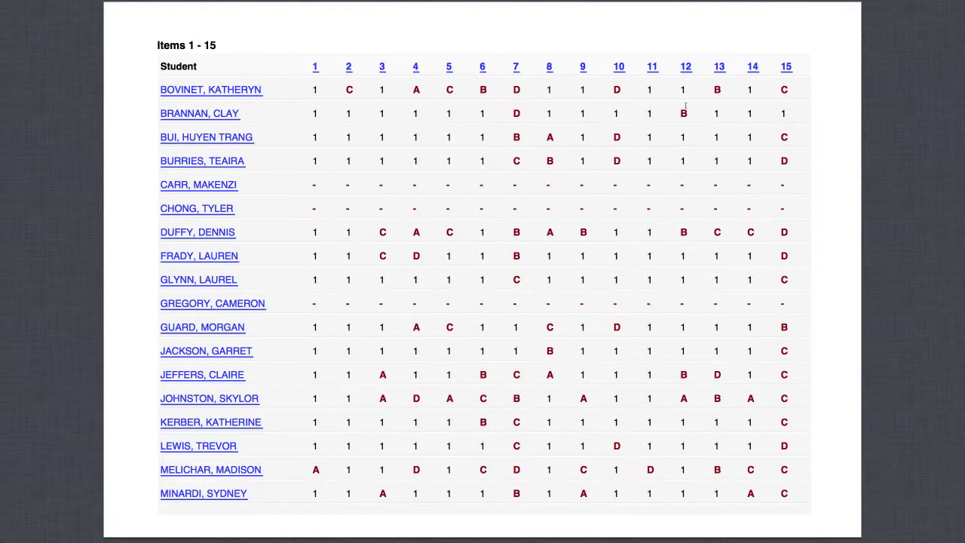
{"action": "scroll", "coordinate": [512, 177], "scroll_direction": "down", "scroll_amount": 15}
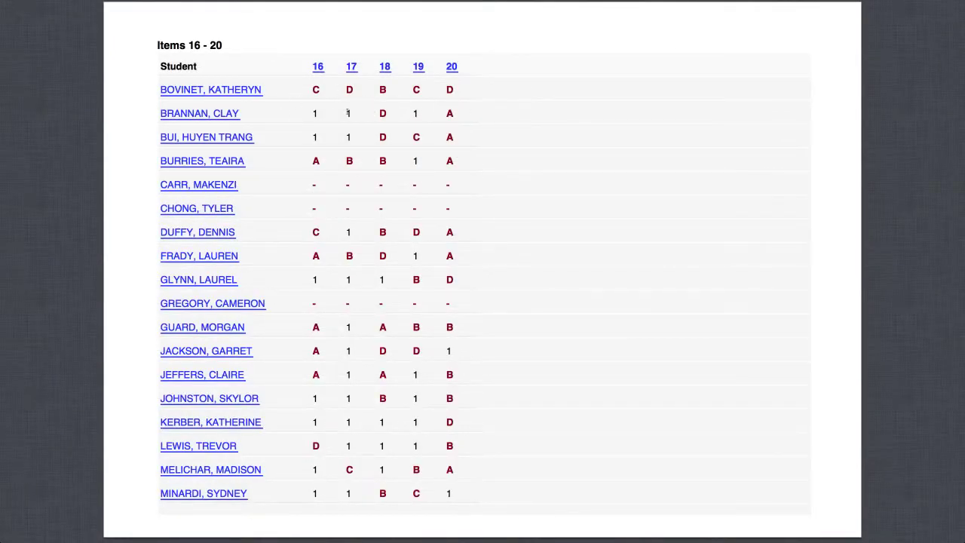
{"action": "scroll", "coordinate": [596, 148], "scroll_direction": "down", "scroll_amount": 10}
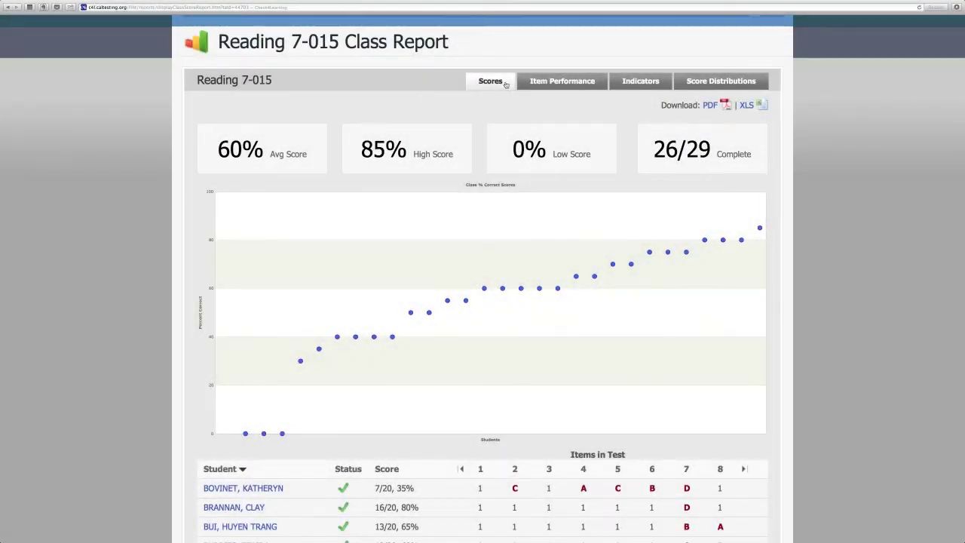
Open the class's Item Performance report and examine the summary of the two hardest and two easiest items
{"action": "left_click", "coordinate": [563, 82]}
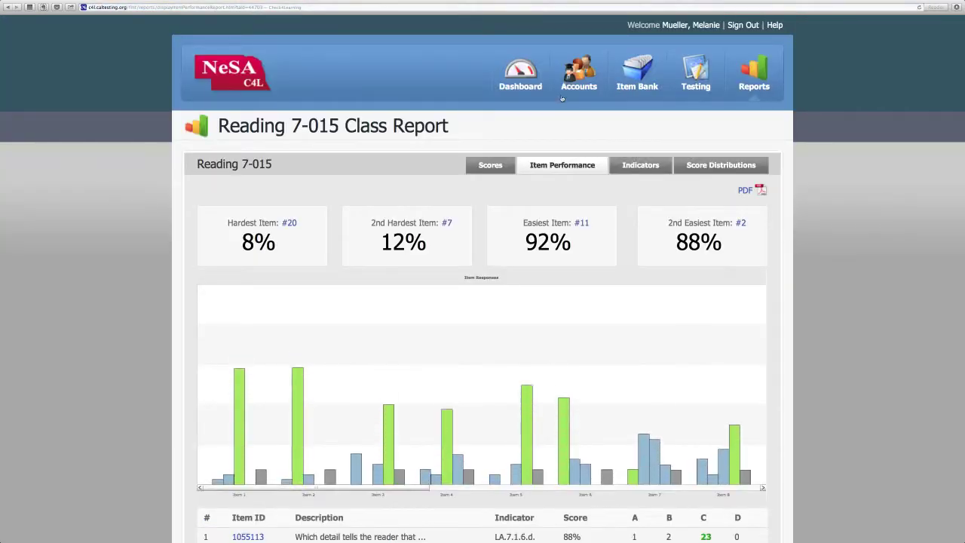
{"action": "scroll", "coordinate": [561, 98], "scroll_direction": "down", "scroll_amount": 1}
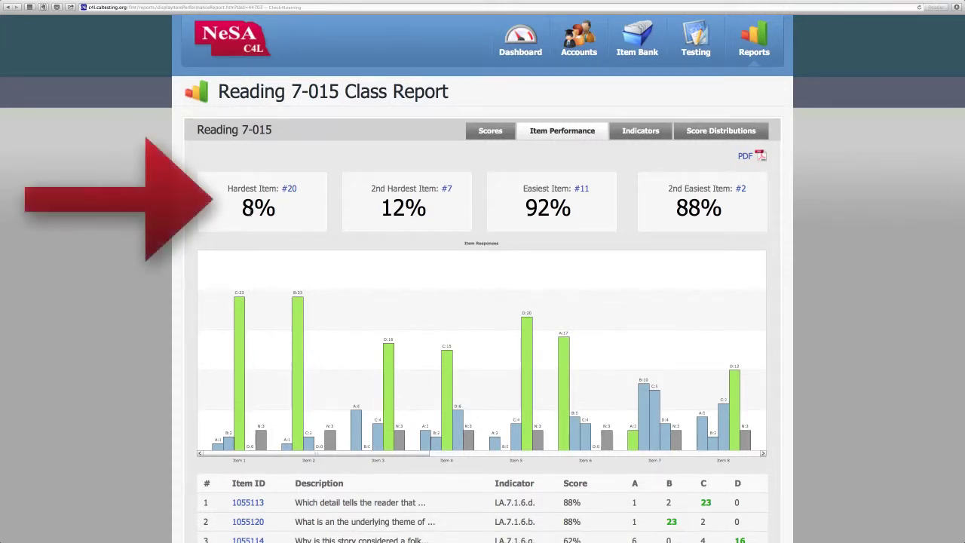
{"action": "left_click_drag", "start_coordinate": [228, 190], "coordinate": [277, 190]}
{"action": "left_click_drag", "start_coordinate": [366, 190], "coordinate": [440, 189]}
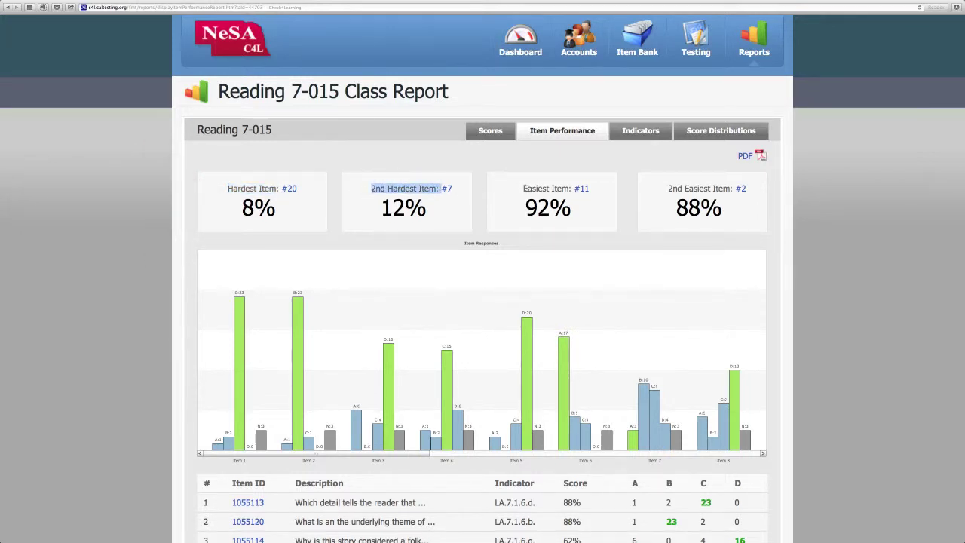
{"action": "left_click_drag", "start_coordinate": [523, 188], "coordinate": [571, 189]}
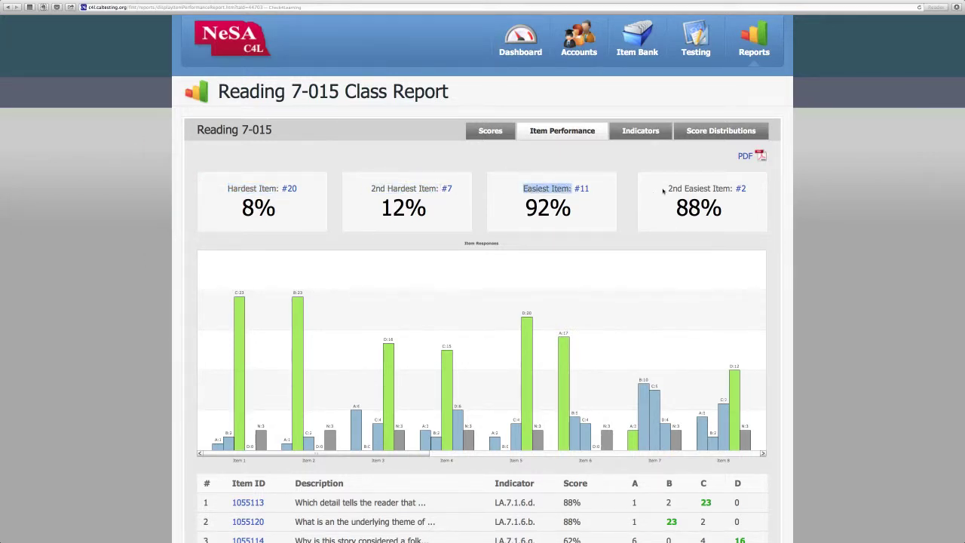
{"action": "left_click_drag", "start_coordinate": [667, 190], "coordinate": [730, 190]}
Examine the Item Responses chart, moving along it from items 1–8 to items 6–13
{"action": "scroll", "coordinate": [709, 197], "scroll_direction": "down", "scroll_amount": 3}
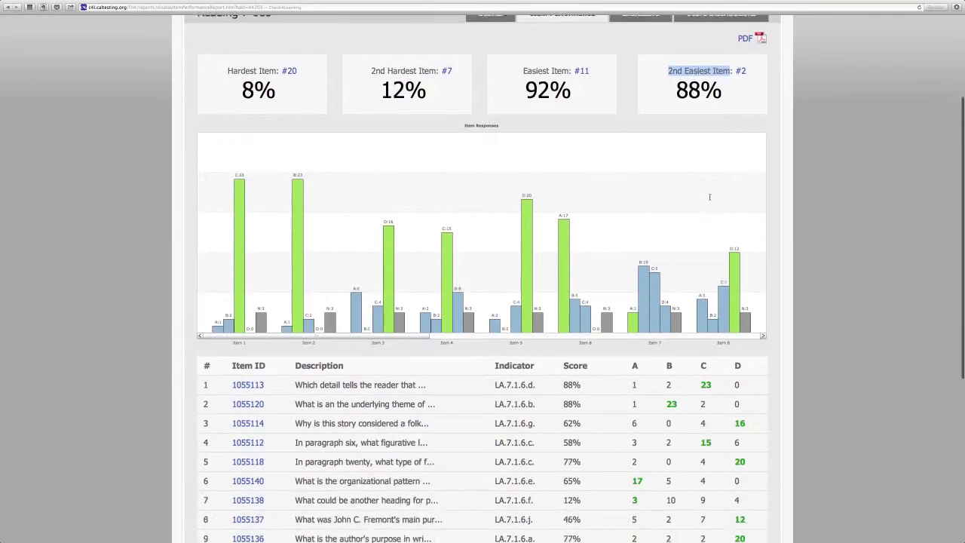
{"action": "scroll", "coordinate": [709, 197], "scroll_direction": "down", "scroll_amount": 3}
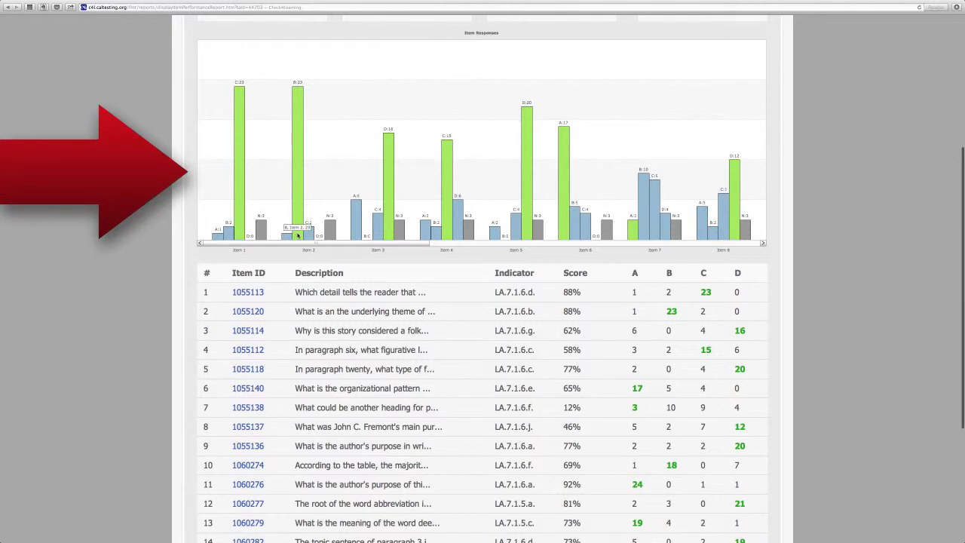
{"action": "left_click_drag", "start_coordinate": [369, 242], "coordinate": [512, 250]}
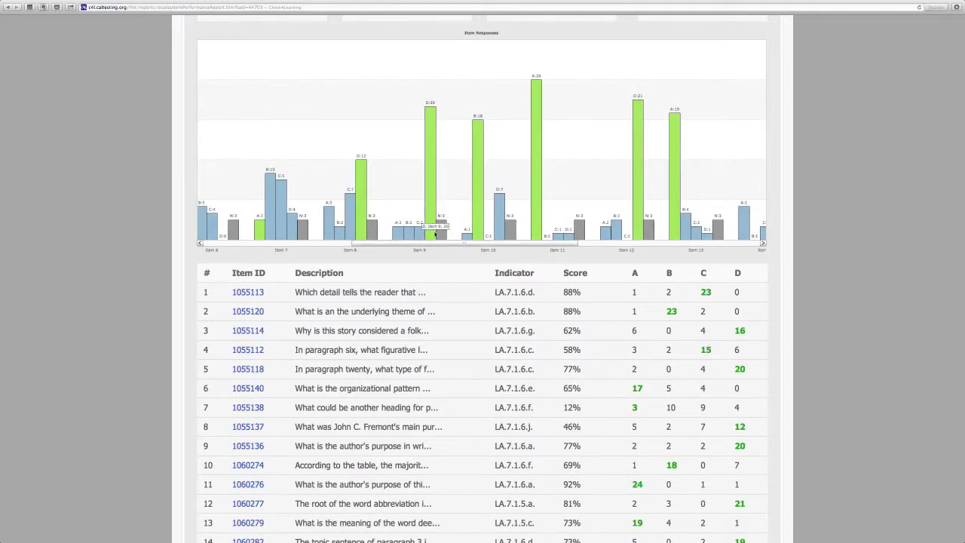
Review the item table below the chart, reading item 1's description, indicator, score and response counts
{"action": "scroll", "coordinate": [431, 247], "scroll_direction": "down", "scroll_amount": 3}
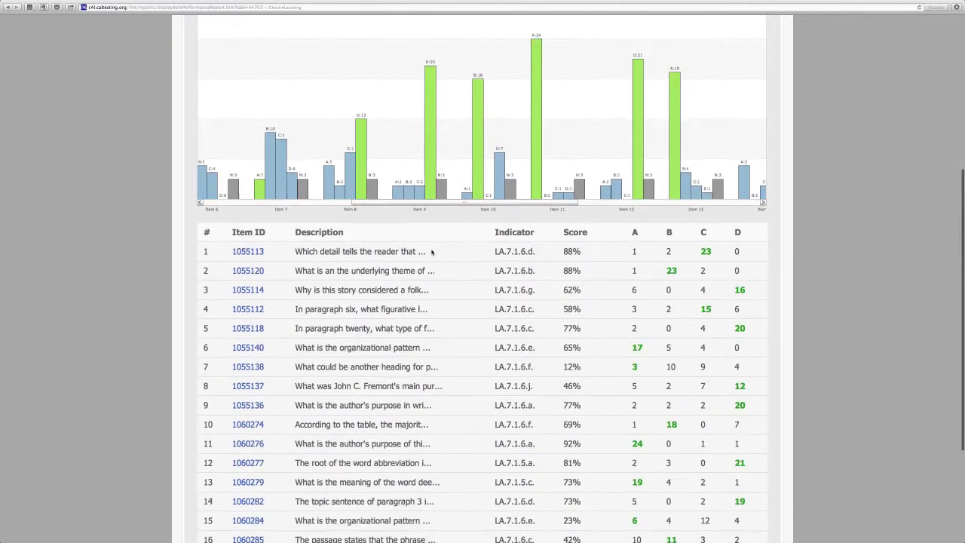
{"action": "scroll", "coordinate": [431, 252], "scroll_direction": "down", "scroll_amount": 3}
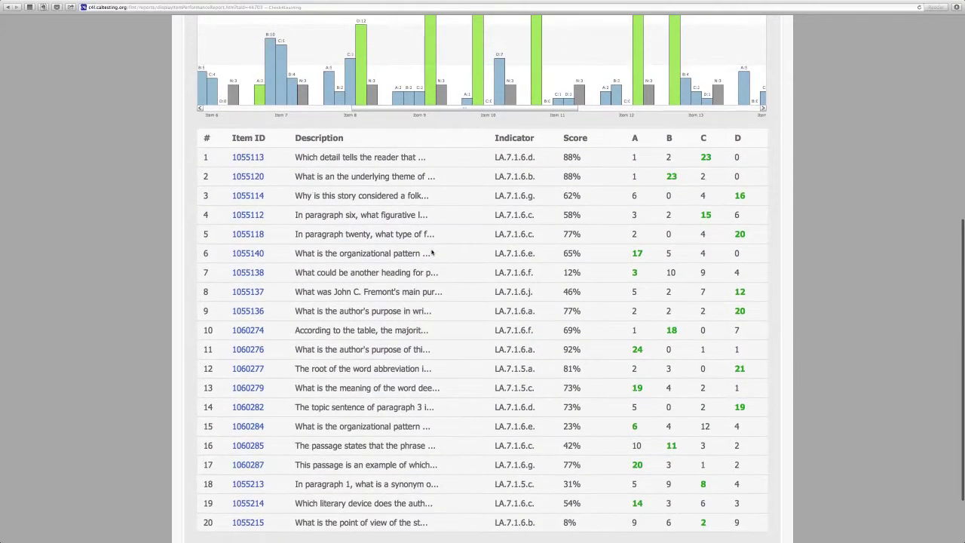
{"action": "scroll", "coordinate": [439, 249], "scroll_direction": "up", "scroll_amount": 2}
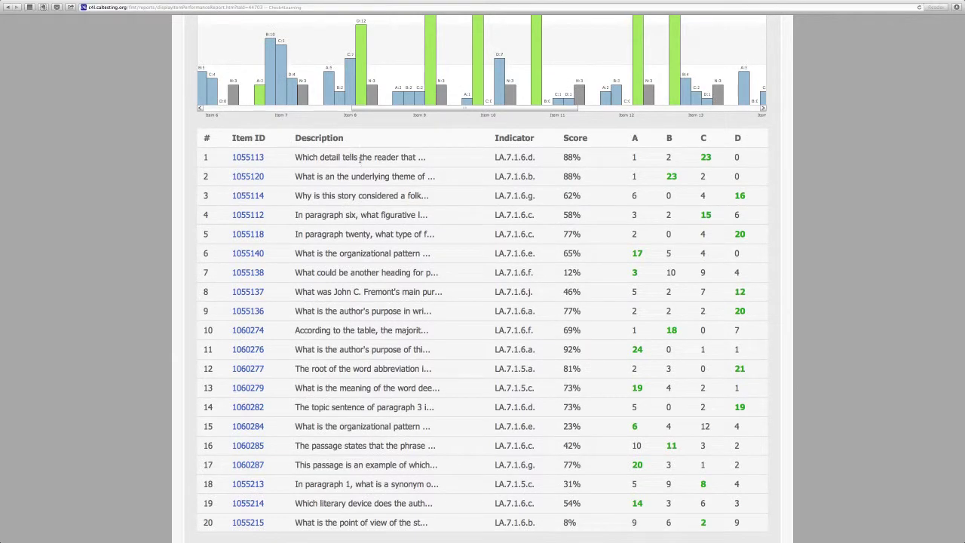
{"action": "left_click_drag", "start_coordinate": [296, 157], "coordinate": [424, 156]}
{"action": "left_click_drag", "start_coordinate": [494, 157], "coordinate": [737, 160]}
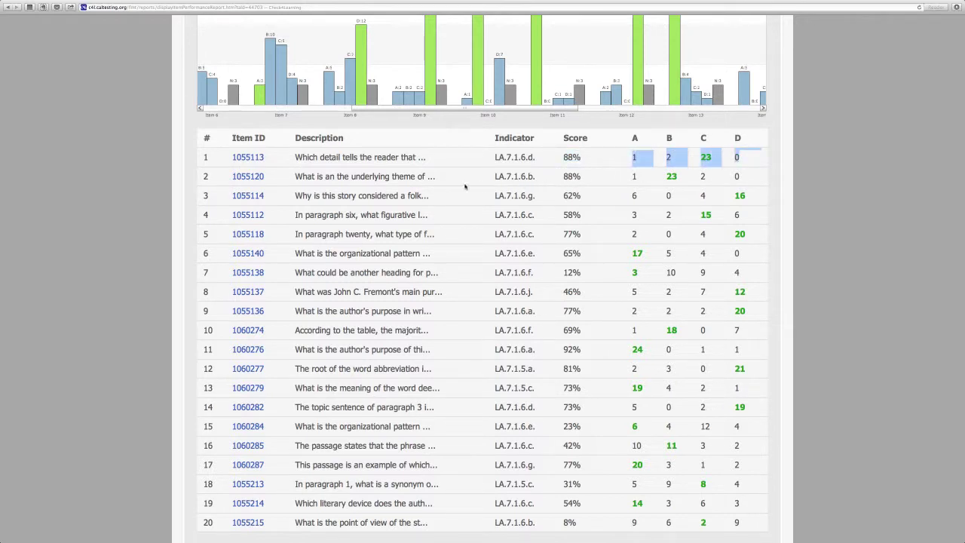
Open item 1055113, read its question stem and responses, and return to the item performance report
{"action": "scroll", "coordinate": [466, 187], "scroll_direction": "down", "scroll_amount": 1}
{"action": "scroll", "coordinate": [389, 185], "scroll_direction": "up", "scroll_amount": 3}
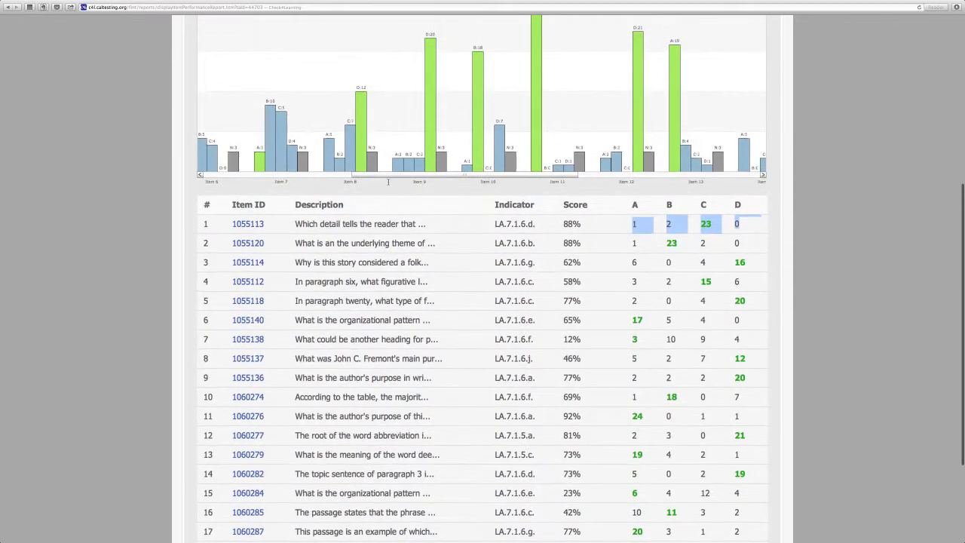
{"action": "left_click", "coordinate": [256, 224]}
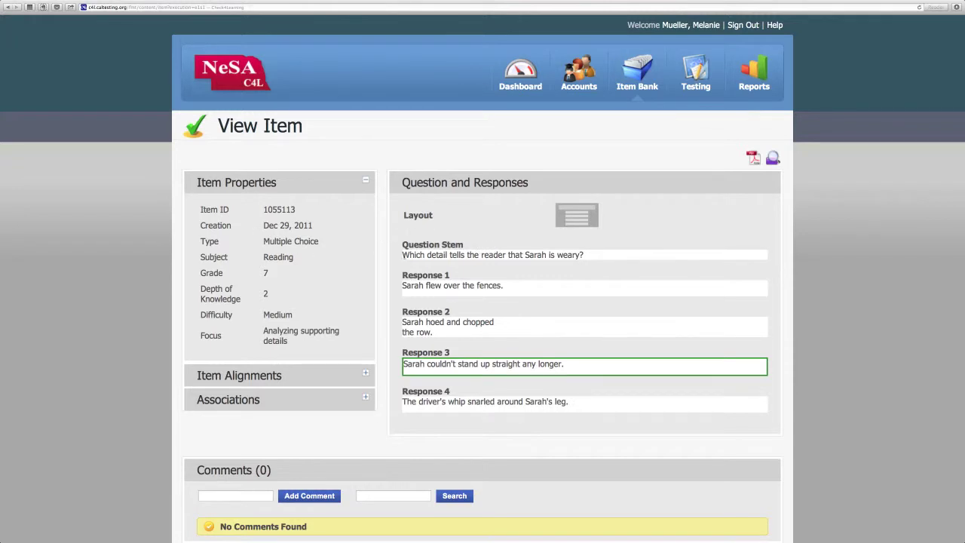
{"action": "left_click_drag", "start_coordinate": [402, 257], "coordinate": [587, 259]}
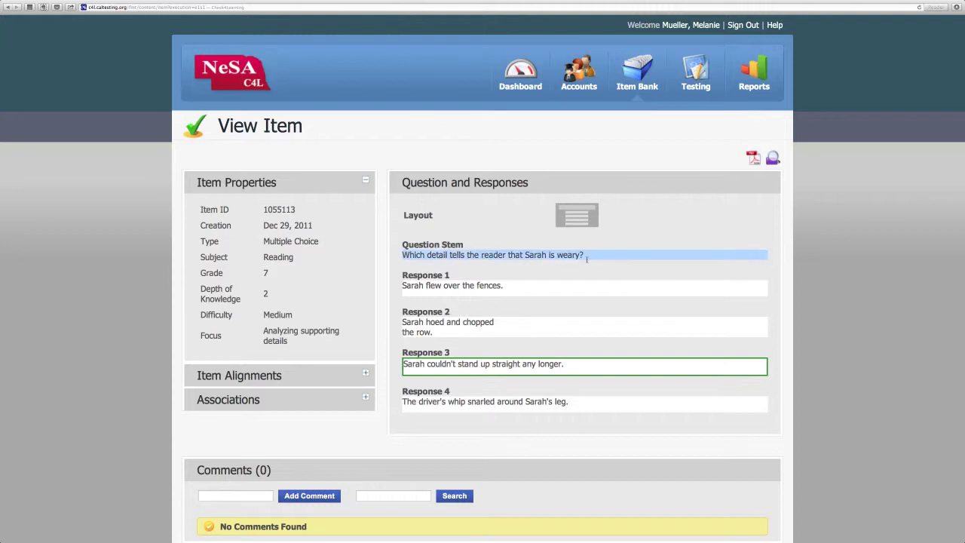
{"action": "scroll", "coordinate": [502, 288], "scroll_direction": "down", "scroll_amount": 1}
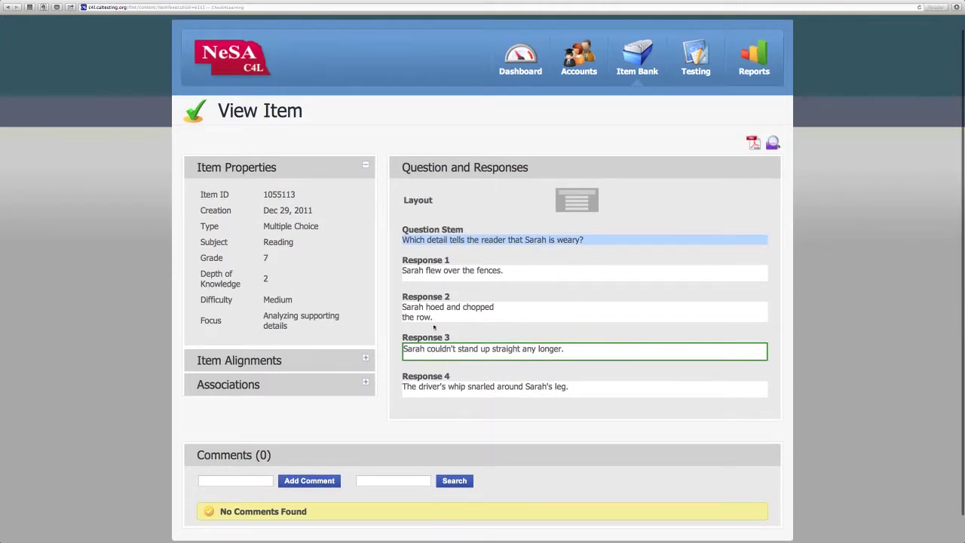
{"action": "left_click", "coordinate": [7, 8]}
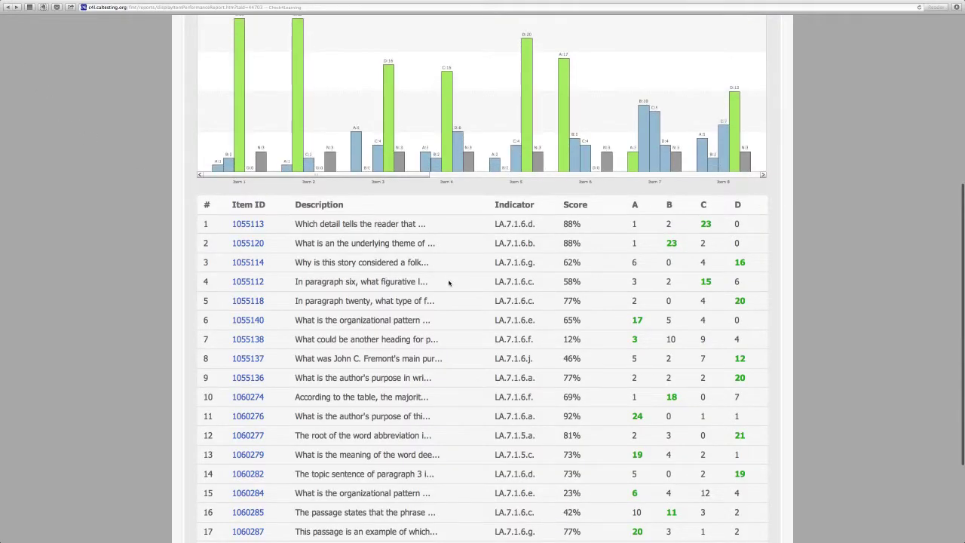
Check item 15's description and score in the table, view item 1060284 in full, and return to the report
{"action": "scroll", "coordinate": [450, 283], "scroll_direction": "down", "scroll_amount": 1}
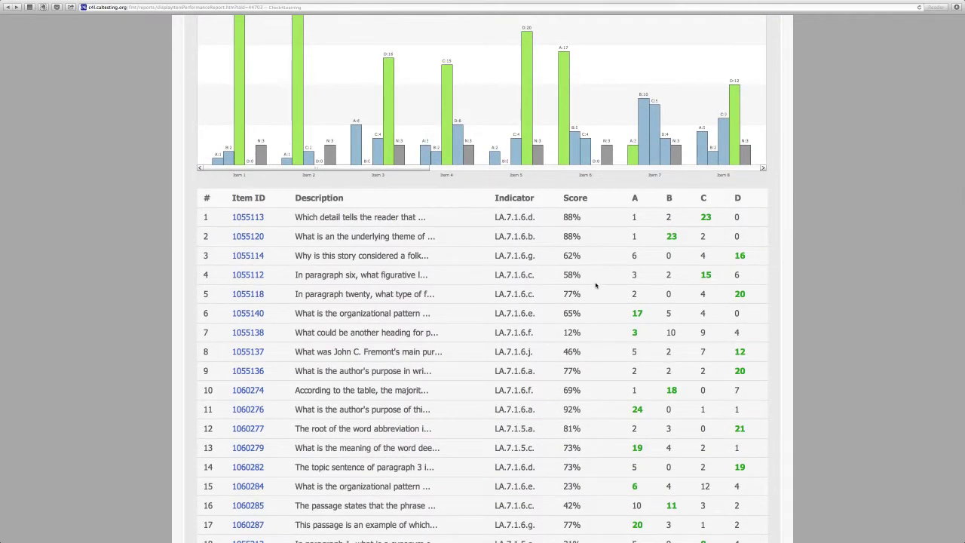
{"action": "scroll", "coordinate": [595, 287], "scroll_direction": "down", "scroll_amount": 3}
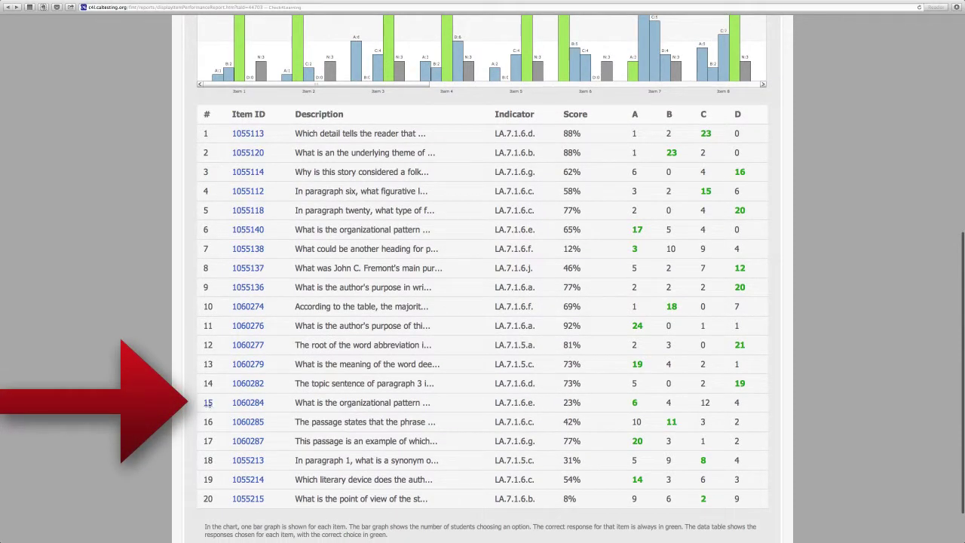
{"action": "left_click_drag", "start_coordinate": [291, 406], "coordinate": [427, 403]}
{"action": "left_click_drag", "start_coordinate": [564, 403], "coordinate": [583, 405]}
{"action": "left_click", "coordinate": [245, 403]}
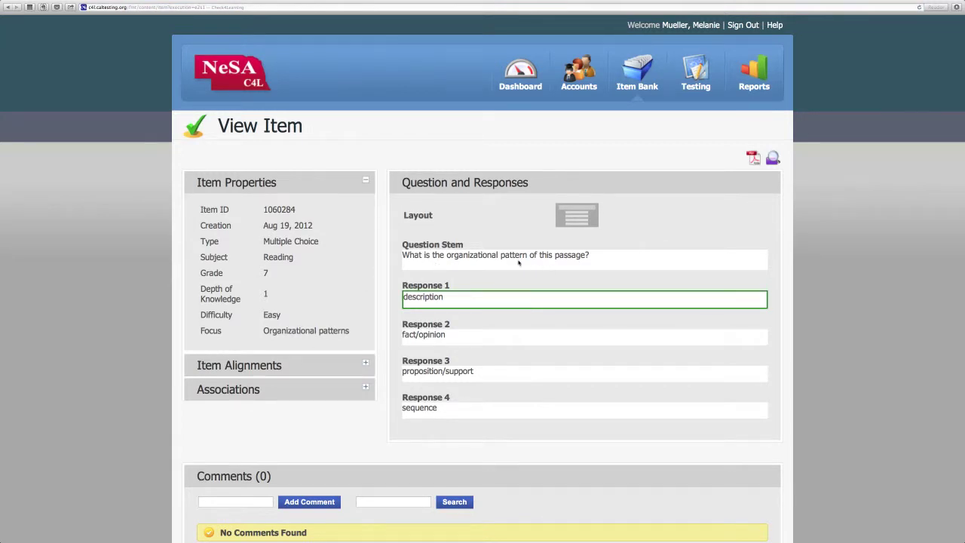
{"action": "left_click", "coordinate": [8, 7]}
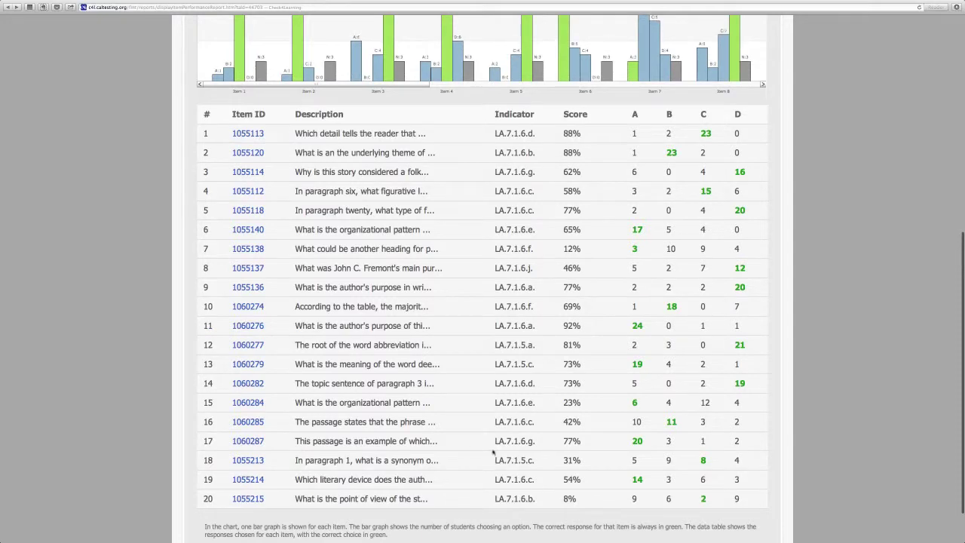
Check item 15's score and response C count, and compare them with Response 3 in the full view of item 1060284
{"action": "left_click_drag", "start_coordinate": [565, 400], "coordinate": [612, 407]}
{"action": "left_click_drag", "start_coordinate": [700, 404], "coordinate": [717, 403]}
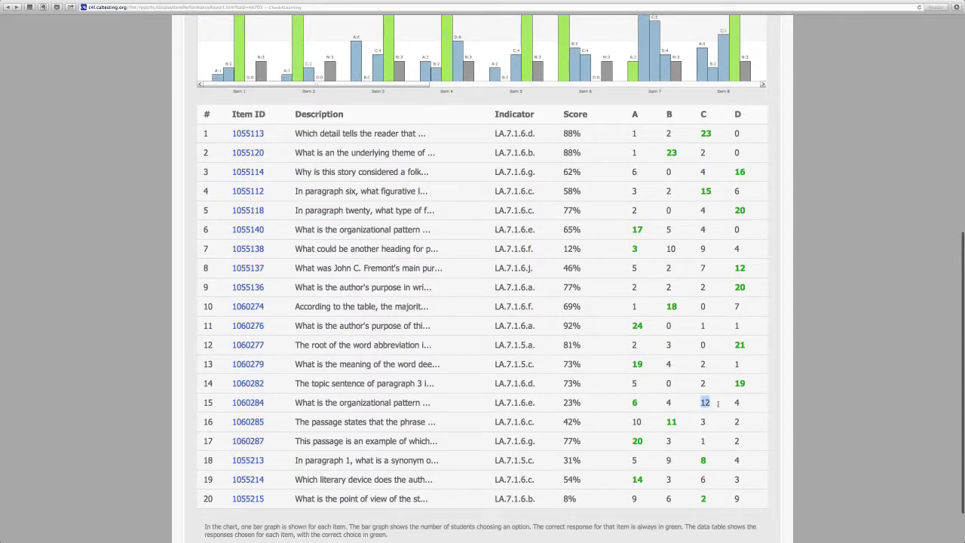
{"action": "left_click", "coordinate": [249, 404]}
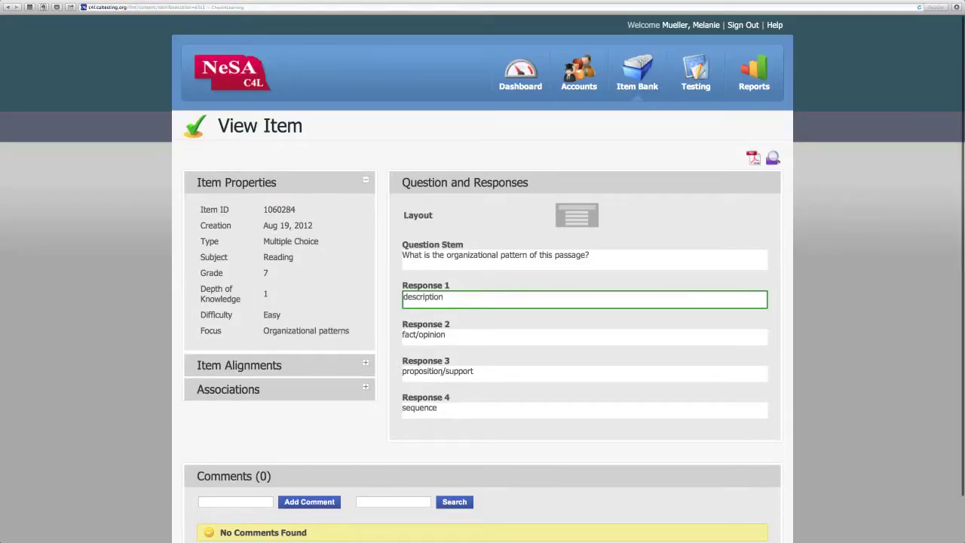
{"action": "left_click_drag", "start_coordinate": [473, 371], "coordinate": [400, 374]}
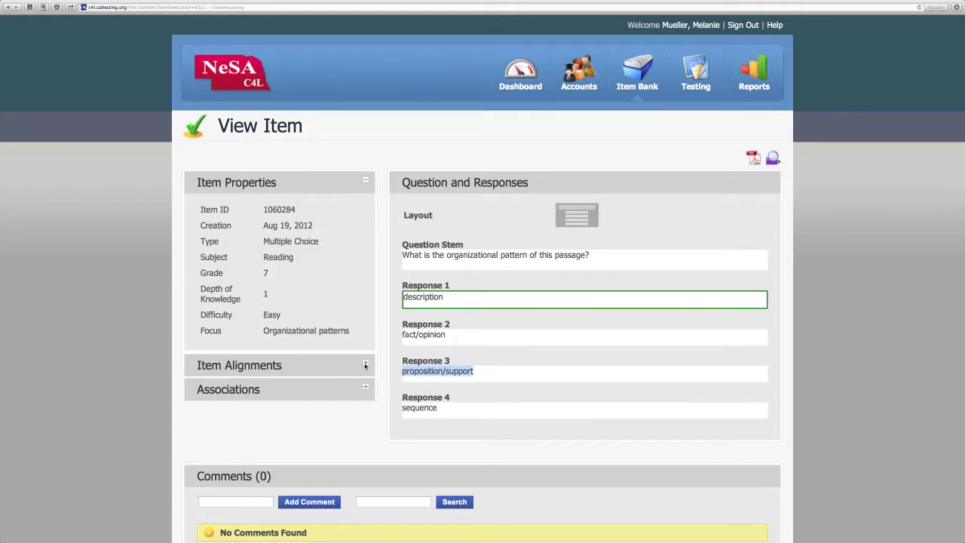
Expand item 1060284's alignments and associations, collapse both sections, and return to the item performance report
{"action": "left_click", "coordinate": [365, 365]}
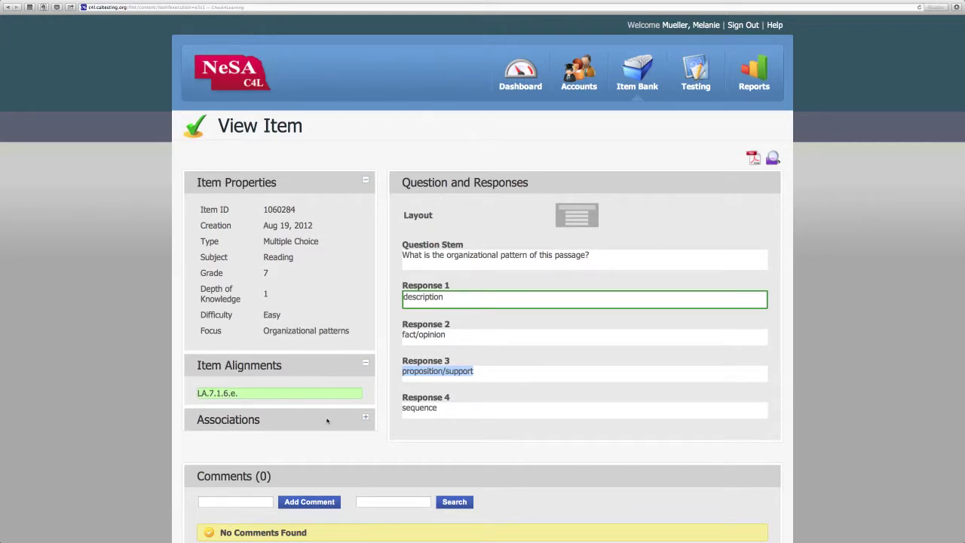
{"action": "left_click", "coordinate": [366, 419]}
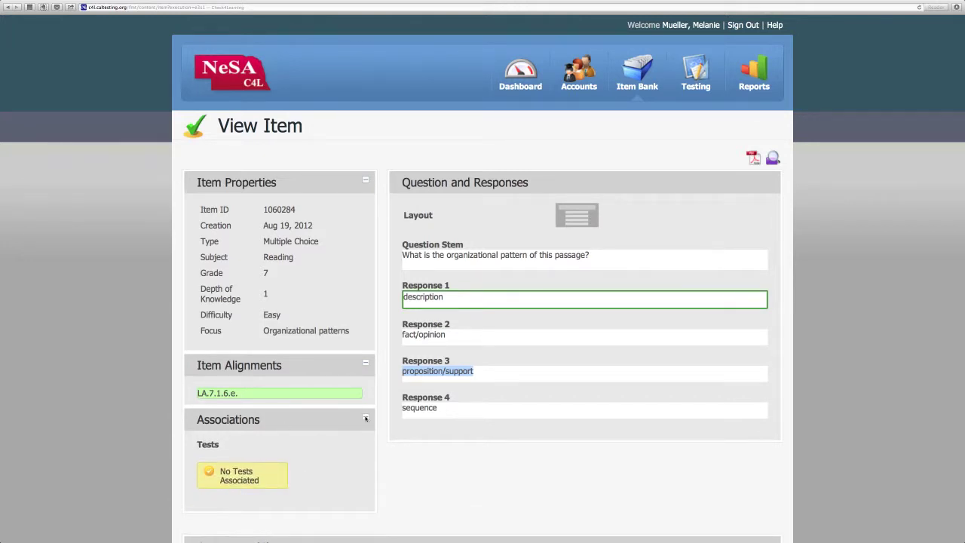
{"action": "left_click", "coordinate": [366, 419]}
{"action": "left_click", "coordinate": [366, 362]}
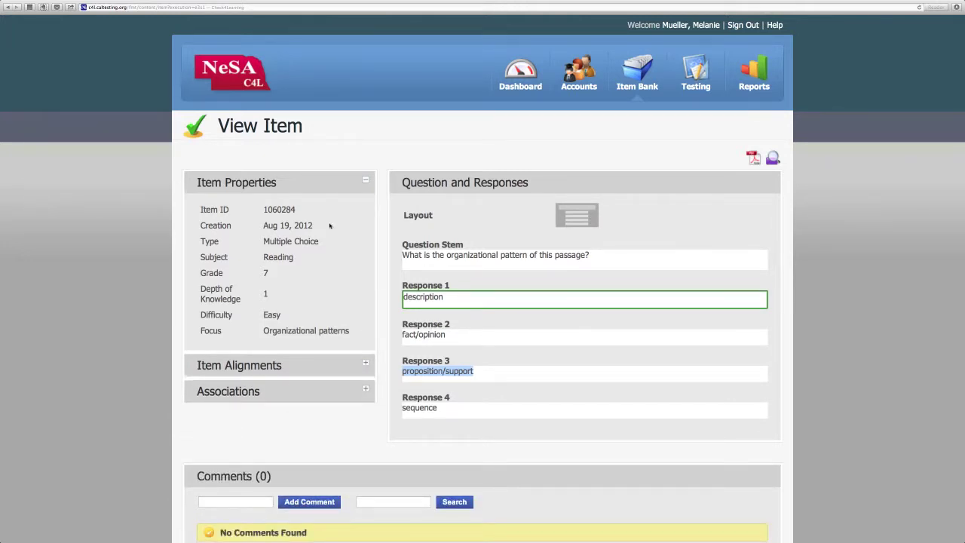
{"action": "left_click", "coordinate": [9, 7]}
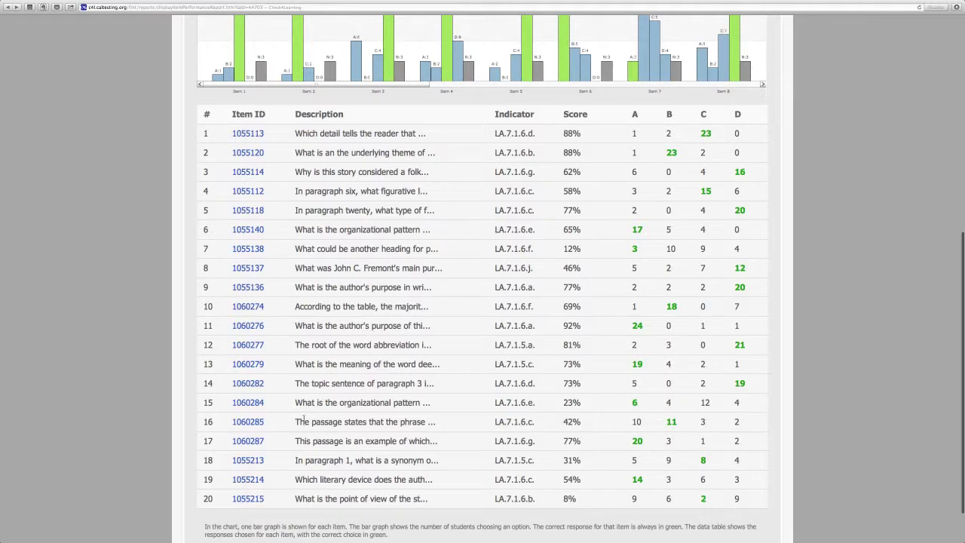
Open the class's Indicators report and examine the number of items for indicator LA.7.1.6.d. in the table
{"action": "scroll", "coordinate": [345, 303], "scroll_direction": "up", "scroll_amount": 5}
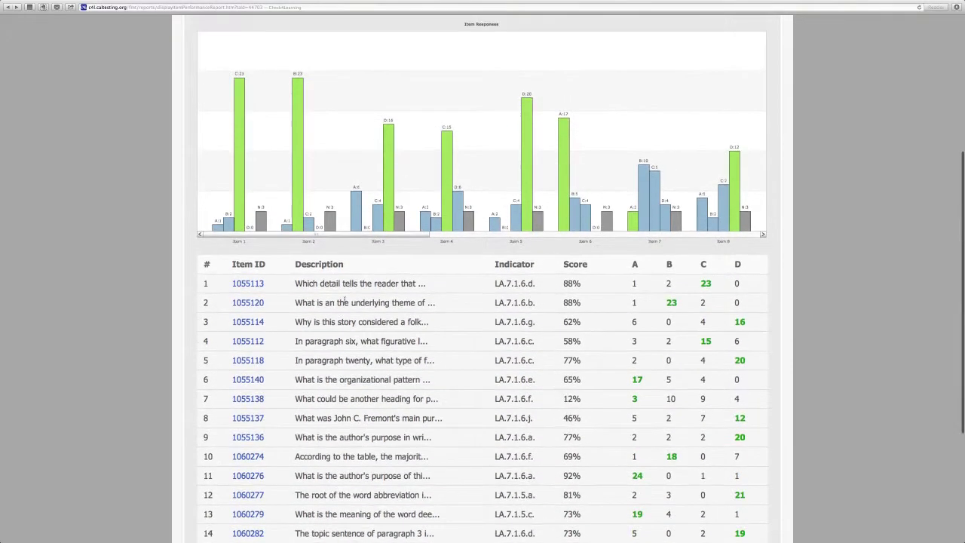
{"action": "scroll", "coordinate": [344, 303], "scroll_direction": "up", "scroll_amount": 5}
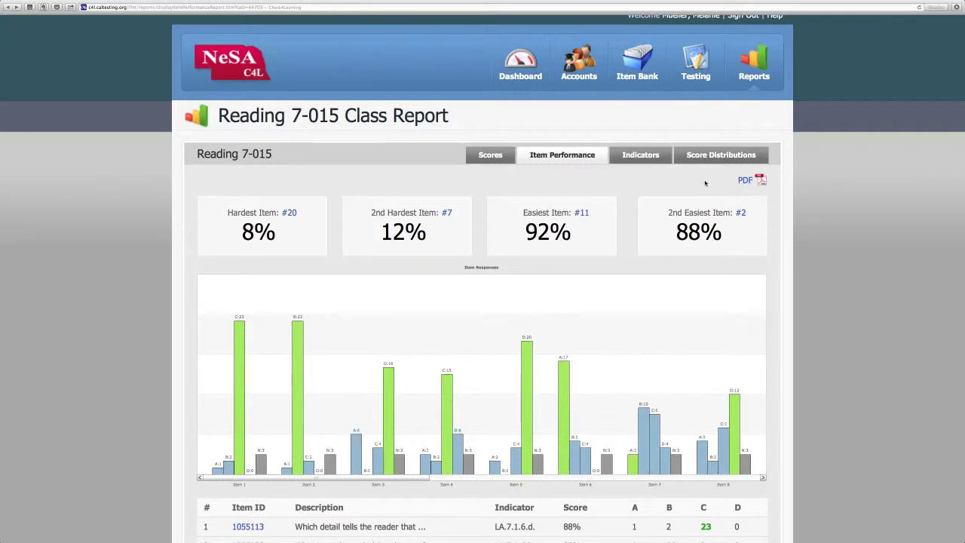
{"action": "left_click", "coordinate": [638, 155]}
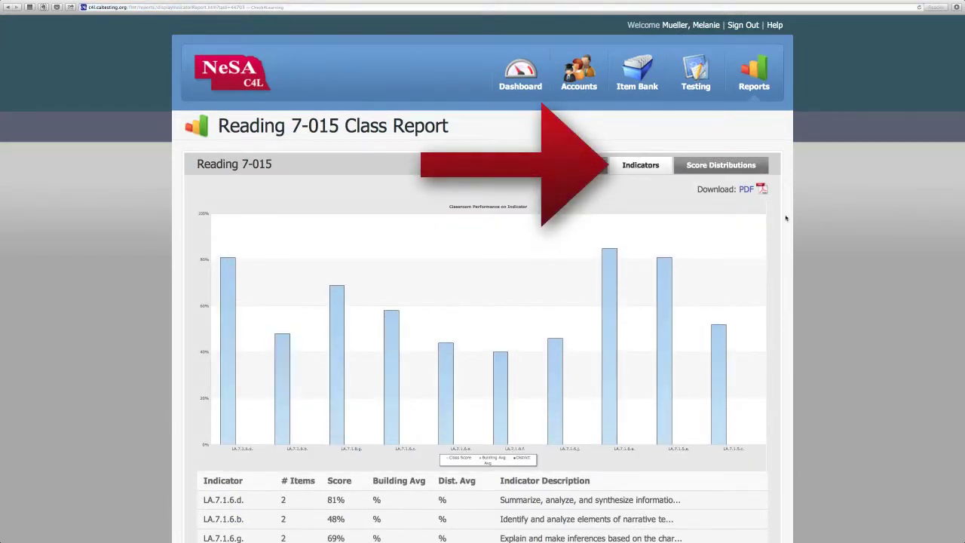
{"action": "scroll", "coordinate": [591, 279], "scroll_direction": "down", "scroll_amount": 5}
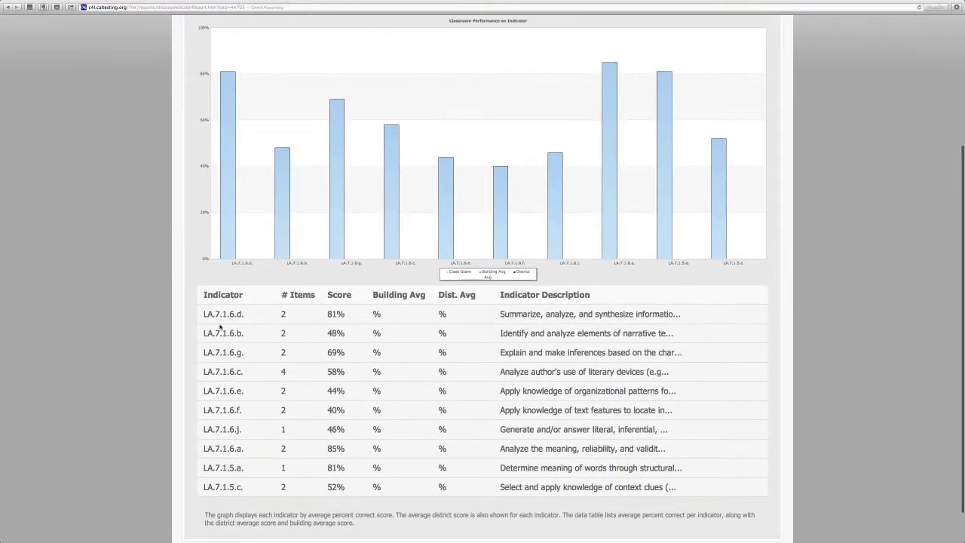
{"action": "left_click_drag", "start_coordinate": [202, 315], "coordinate": [245, 315]}
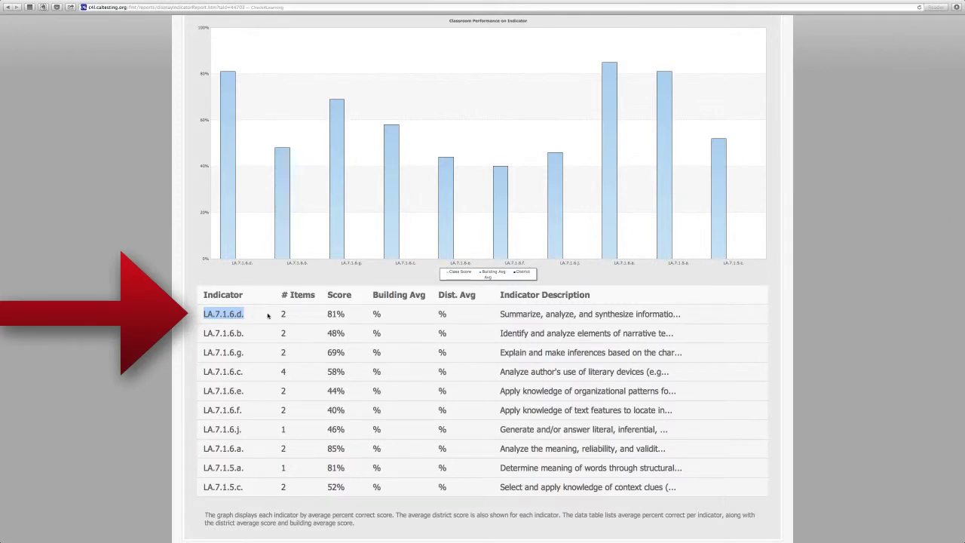
{"action": "left_click_drag", "start_coordinate": [268, 316], "coordinate": [288, 317]}
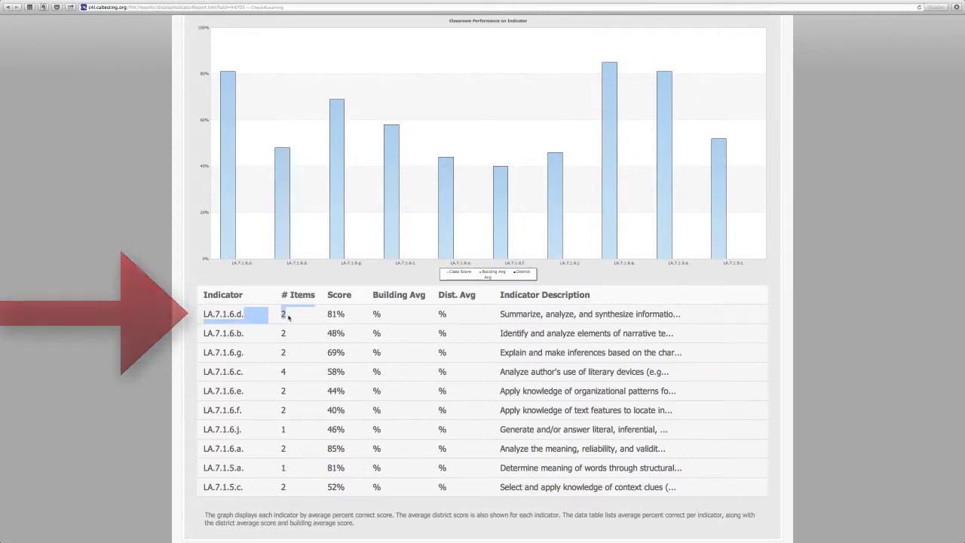
{"action": "left_click", "coordinate": [288, 317]}
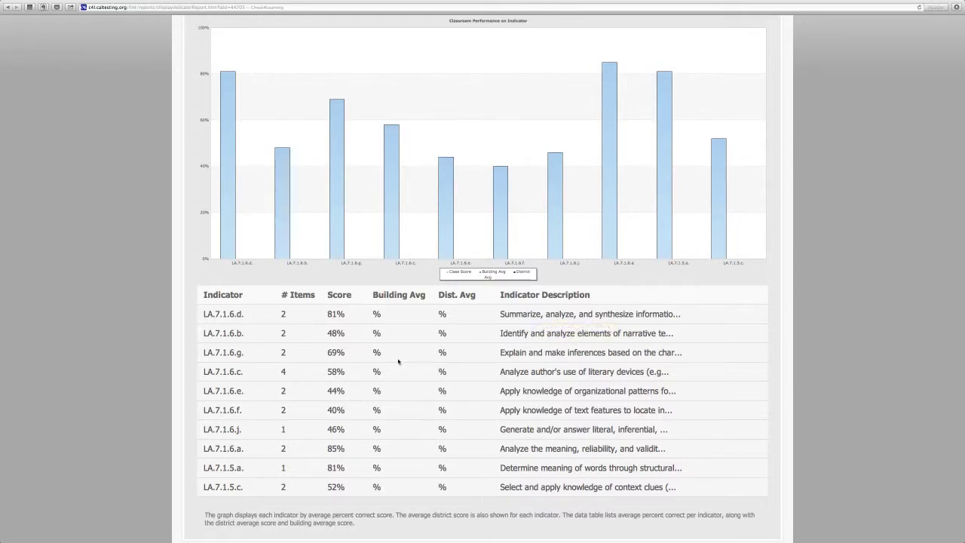
Open the Score Distributions report, inspect the number of students in each score range, and return to the list of performance reports
{"action": "scroll", "coordinate": [573, 339], "scroll_direction": "up", "scroll_amount": 3}
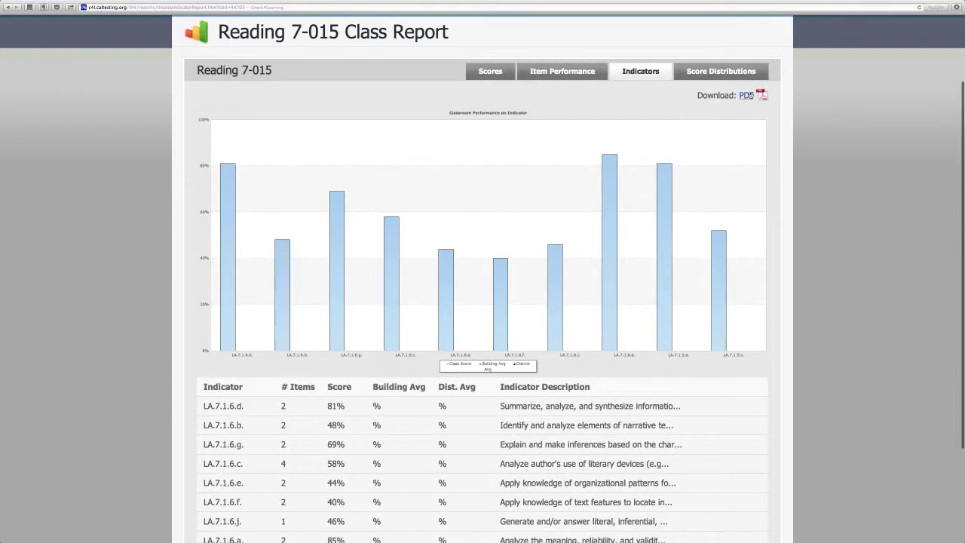
{"action": "left_click", "coordinate": [699, 72]}
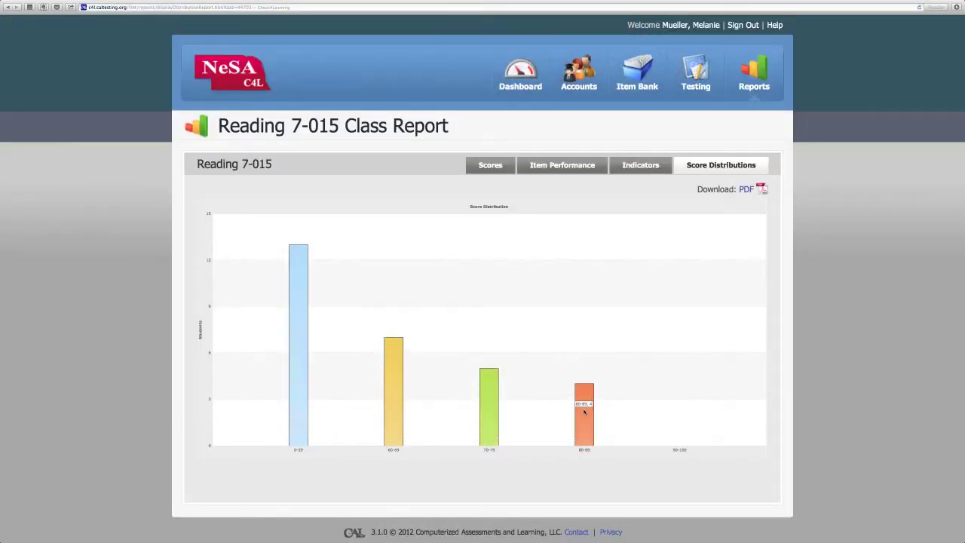
{"action": "mouse_move", "coordinate": [297, 407]}
{"action": "mouse_move", "coordinate": [391, 351]}
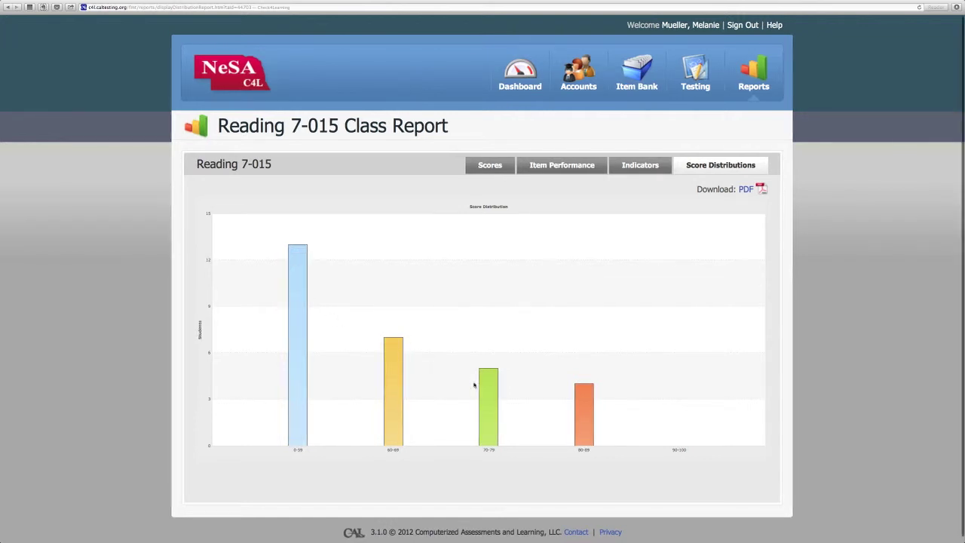
{"action": "mouse_move", "coordinate": [488, 391]}
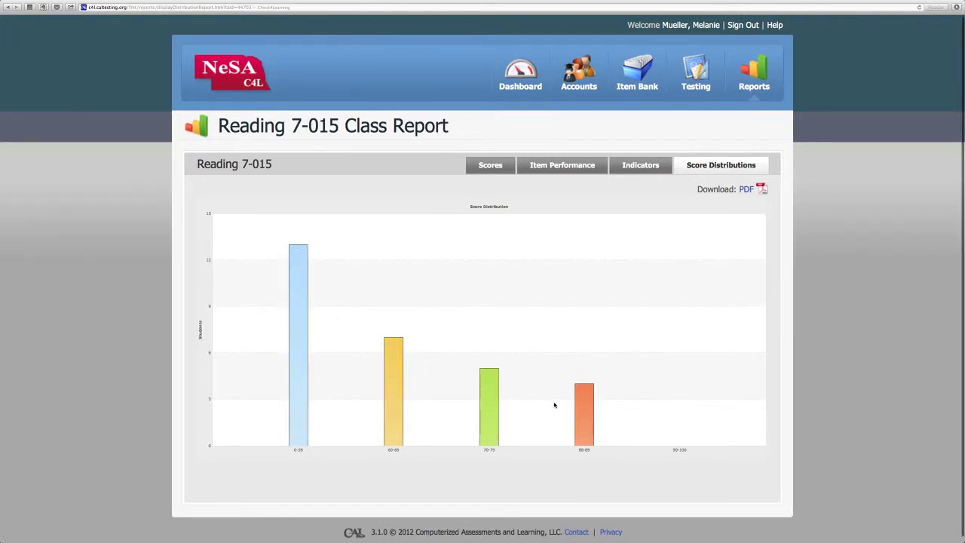
{"action": "mouse_move", "coordinate": [582, 409]}
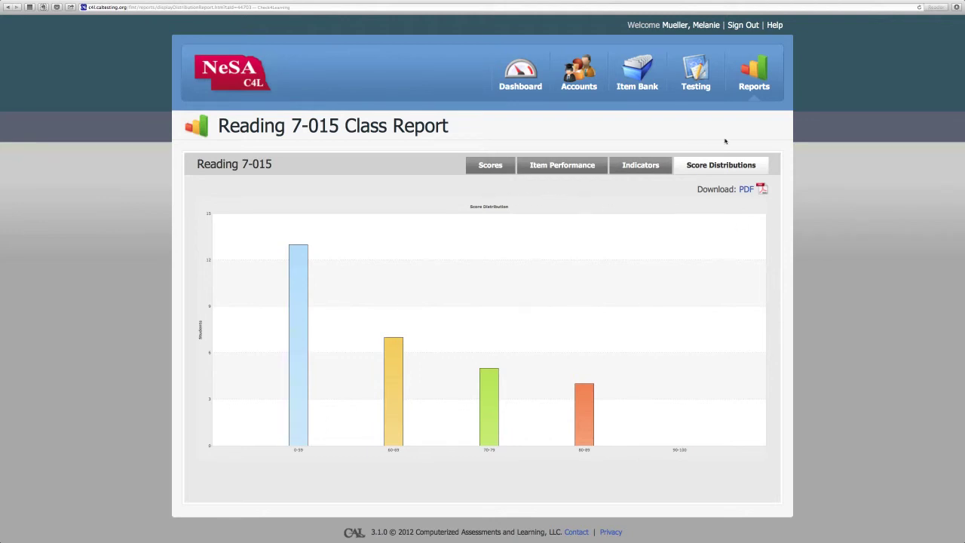
{"action": "left_click", "coordinate": [763, 84]}
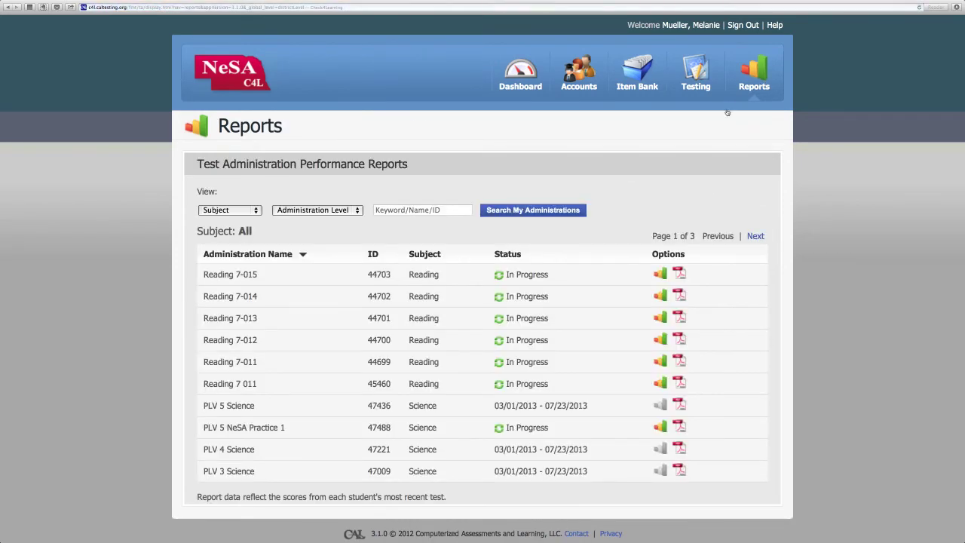